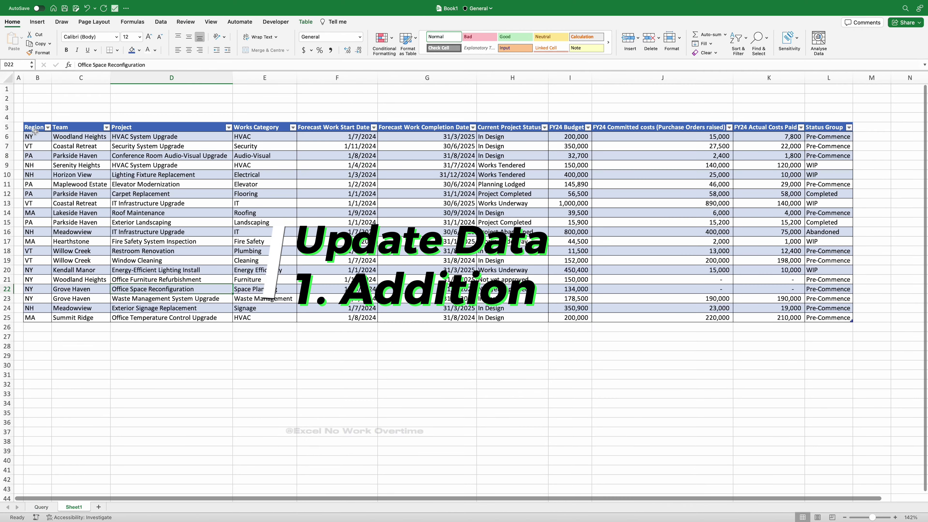
Duplicate the project rows below the table and refresh the Query sheet's Status Group summary
{"action": "left_click_drag", "start_coordinate": [27, 136], "coordinate": [842, 320]}
{"action": "key", "text": "ctrl+c"}
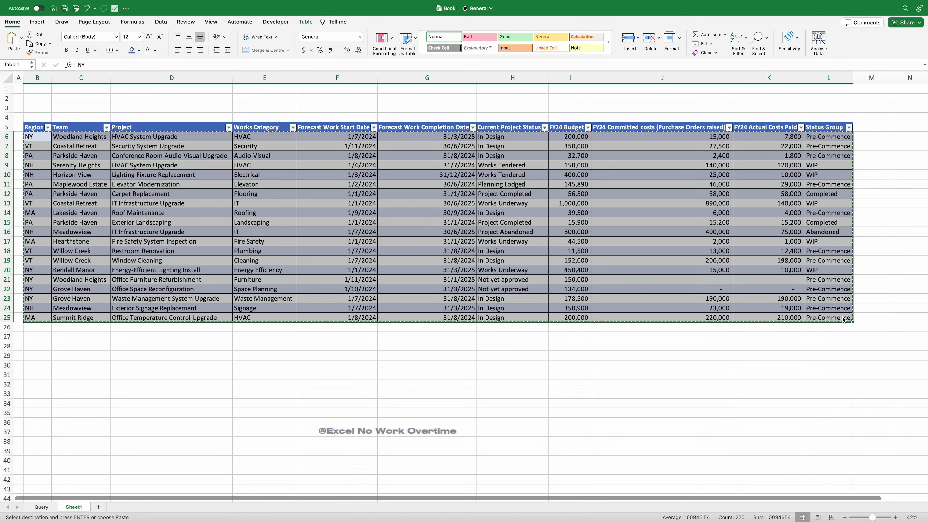
{"action": "left_click", "coordinate": [37, 327]}
{"action": "key", "text": "ctrl+v"}
{"action": "scroll", "coordinate": [157, 361], "scroll_direction": "down", "scroll_amount": 2}
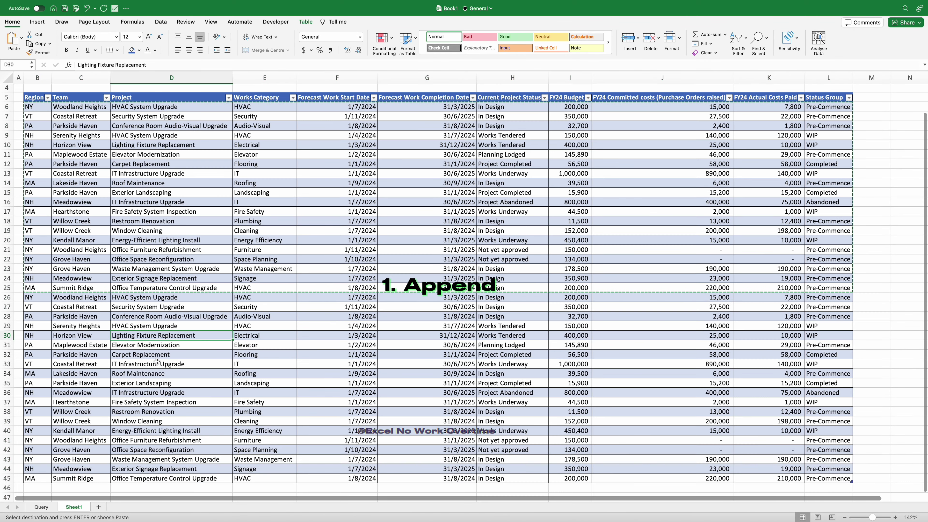
{"action": "left_click", "coordinate": [43, 507]}
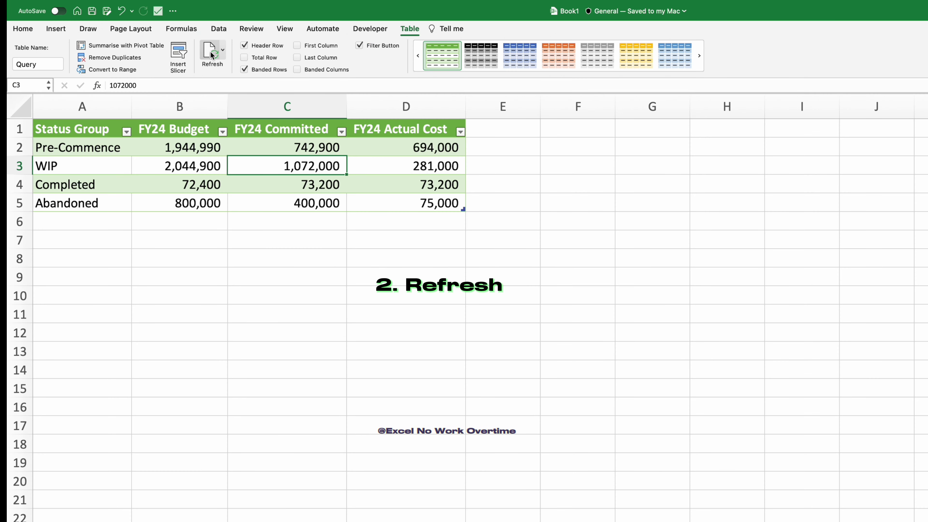
{"action": "left_click", "coordinate": [211, 54]}
{"action": "left_click", "coordinate": [190, 149]}
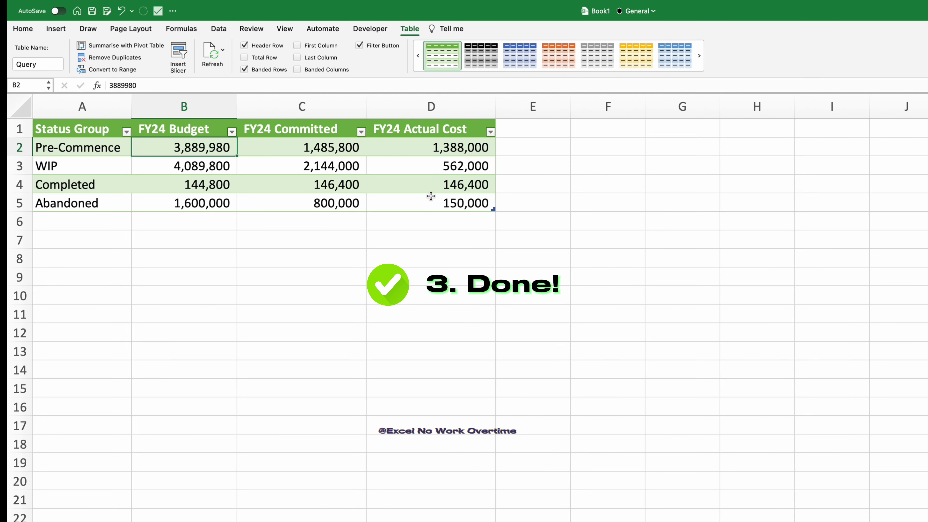
{"action": "left_click", "coordinate": [430, 199]}
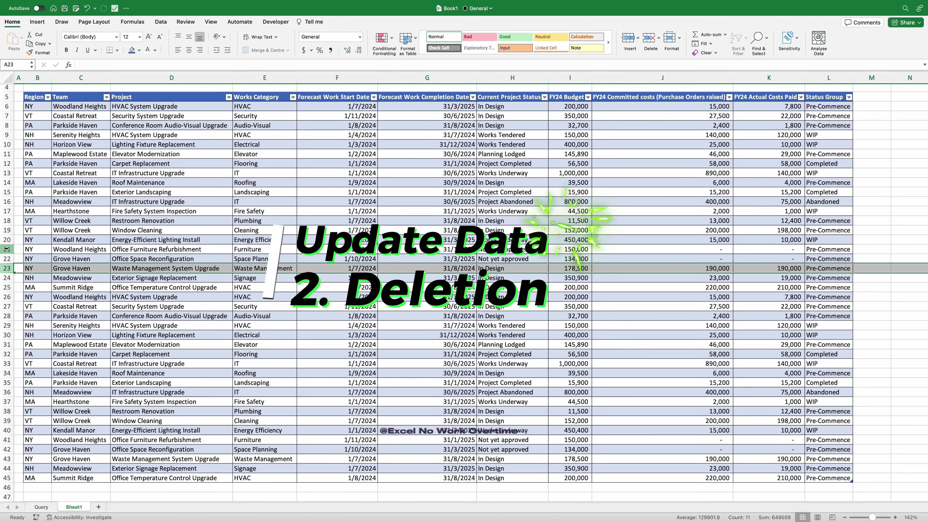
Clear rows 23–45 and refresh the summary so Pre-Commence budget drops to 1,215,590
{"action": "left_click", "coordinate": [7, 477], "text": "shift"}
{"action": "right_click", "coordinate": [7, 477]}
{"action": "left_click", "coordinate": [30, 440]}
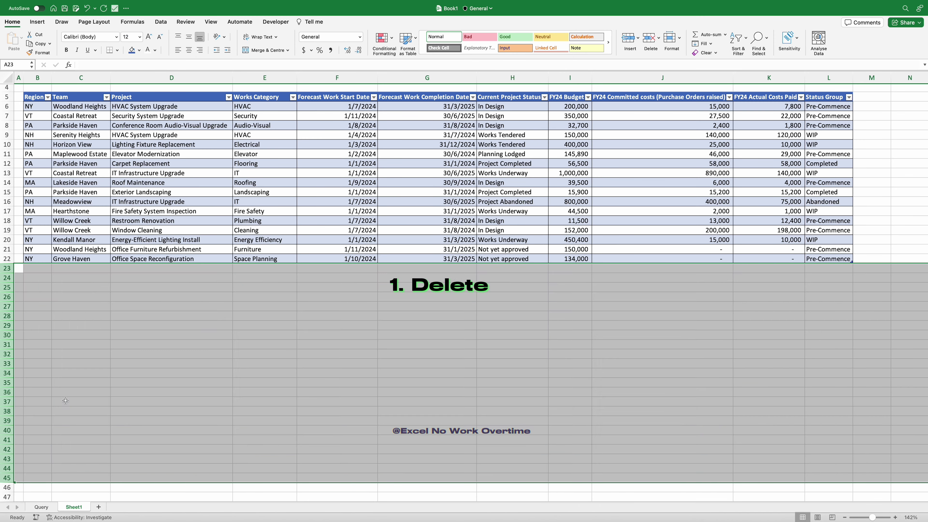
{"action": "left_click", "coordinate": [621, 222]}
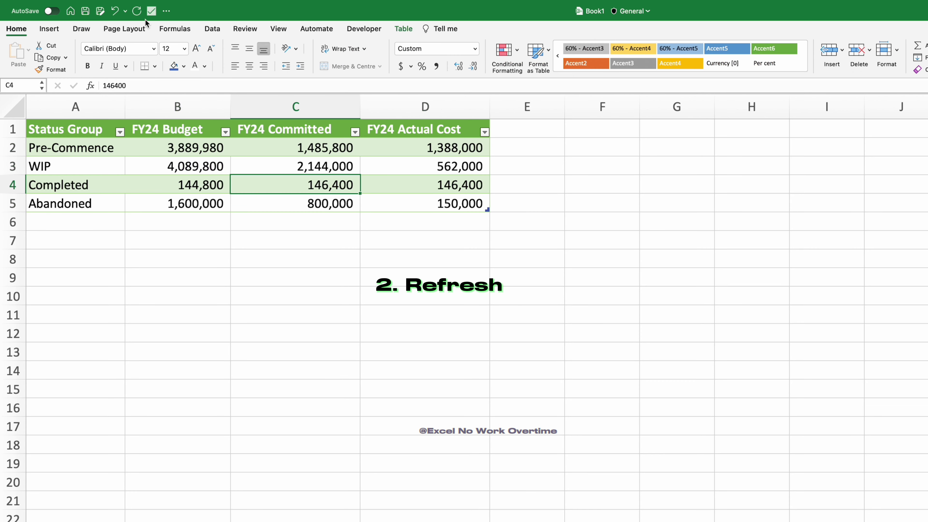
{"action": "left_click", "coordinate": [403, 28]}
{"action": "left_click", "coordinate": [206, 55]}
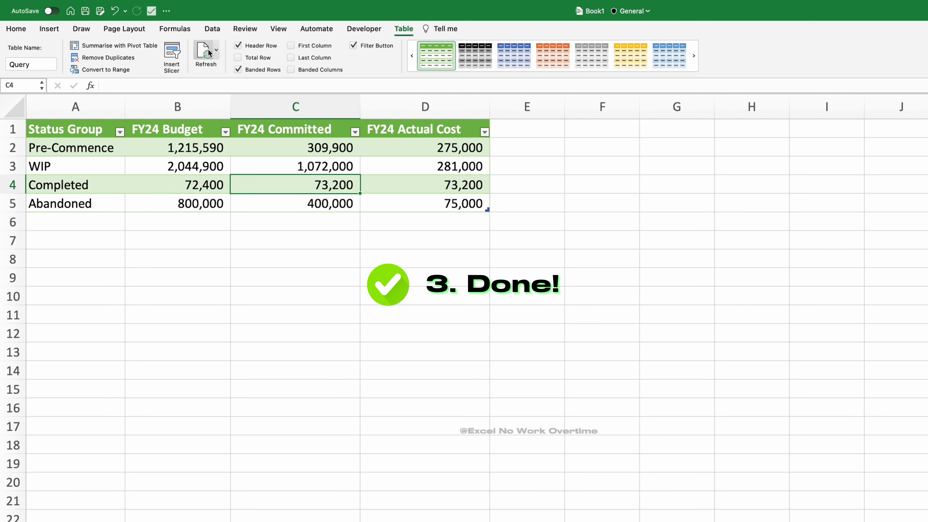
{"action": "left_click", "coordinate": [423, 303]}
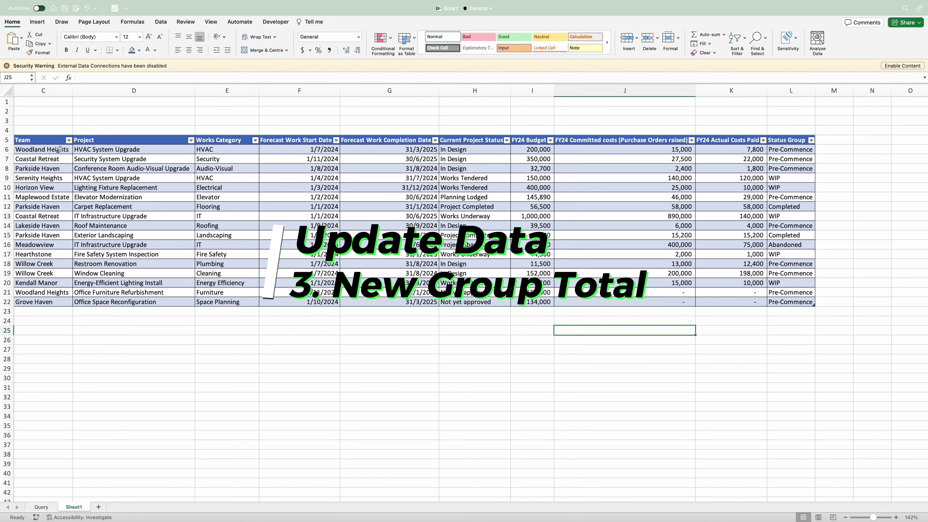
Paste a copy of the project rows C6:L22 below the table starting at C23
{"action": "left_click_drag", "start_coordinate": [59, 148], "coordinate": [804, 301]}
{"action": "key", "text": "cmd+c"}
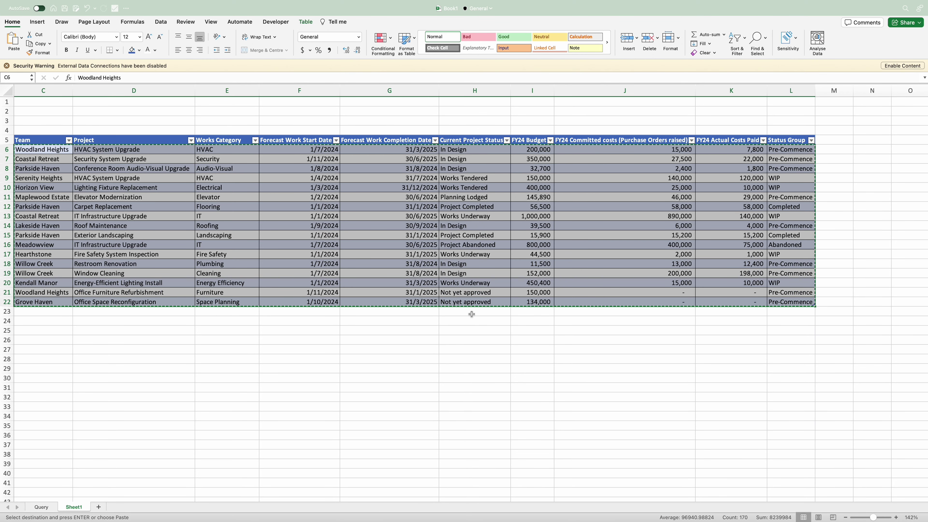
{"action": "left_click", "coordinate": [43, 311]}
{"action": "key", "text": "cmd+v"}
{"action": "left_click", "coordinate": [791, 312]}
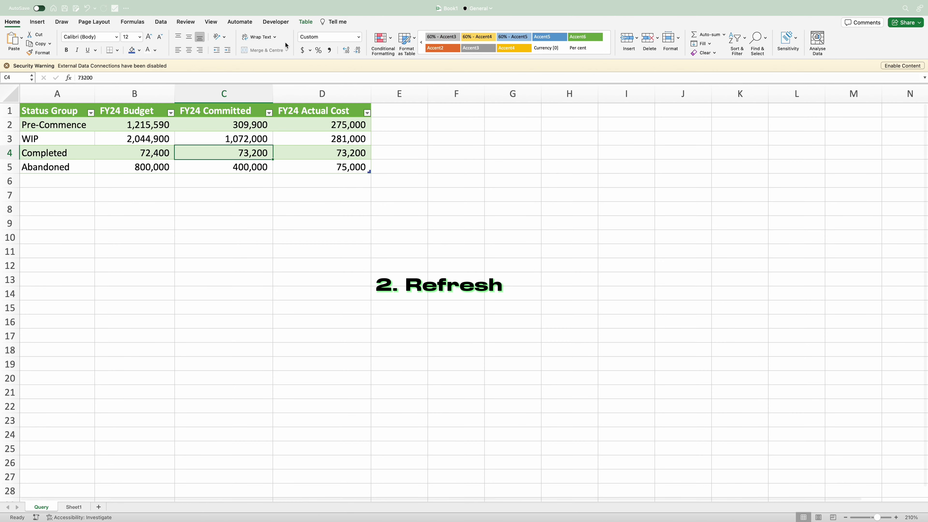
Refresh the Query sheet summary so a New Group row shows a 4,132,890 budget
{"action": "left_click", "coordinate": [305, 22]}
{"action": "left_click", "coordinate": [157, 44]}
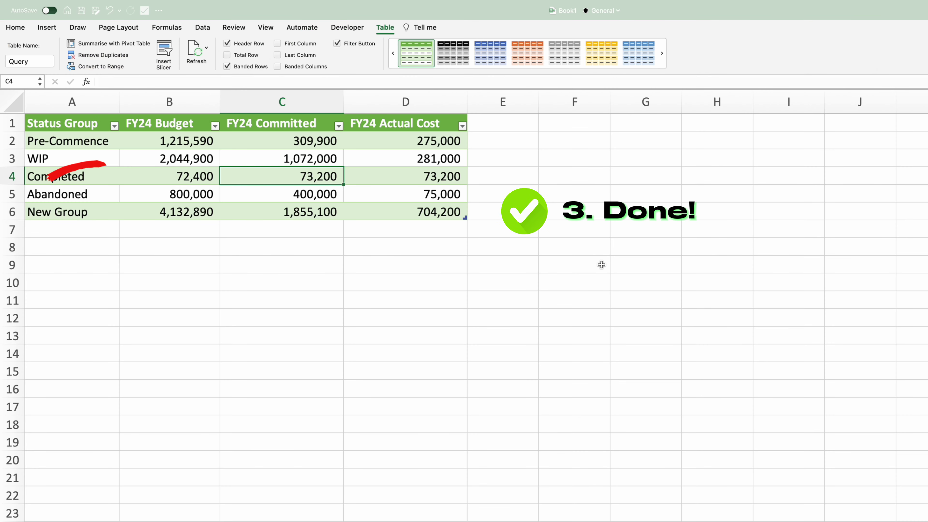
{"action": "left_click", "coordinate": [600, 263]}
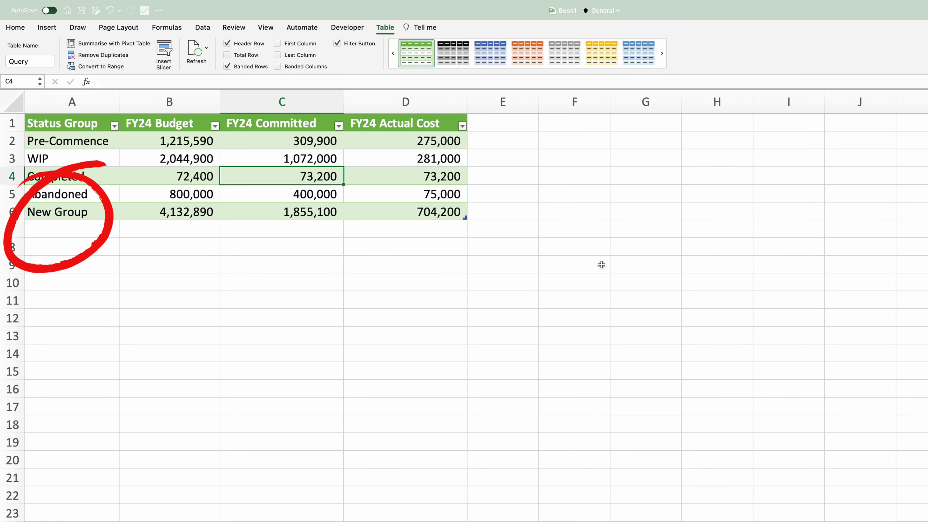
{"action": "left_click", "coordinate": [602, 265]}
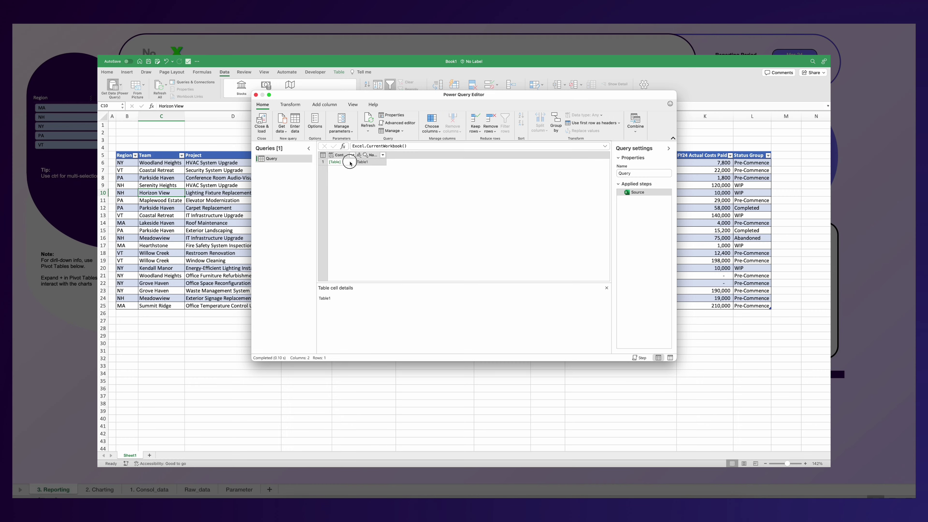
Preview the source [Table] contents, enlarging the editor and preview pane to show all rows
{"action": "left_click", "coordinate": [350, 162]}
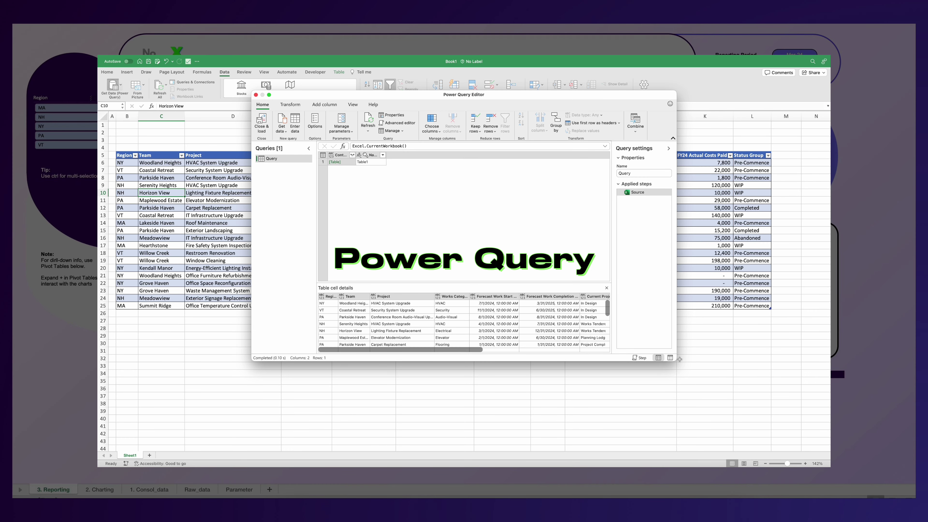
{"action": "left_click_drag", "start_coordinate": [679, 359], "coordinate": [726, 405]}
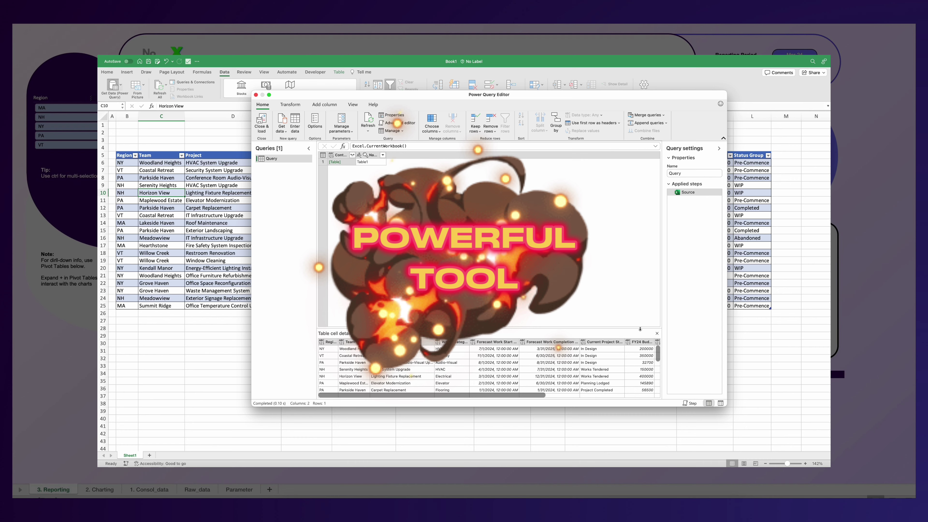
{"action": "left_click_drag", "start_coordinate": [640, 329], "coordinate": [627, 234]}
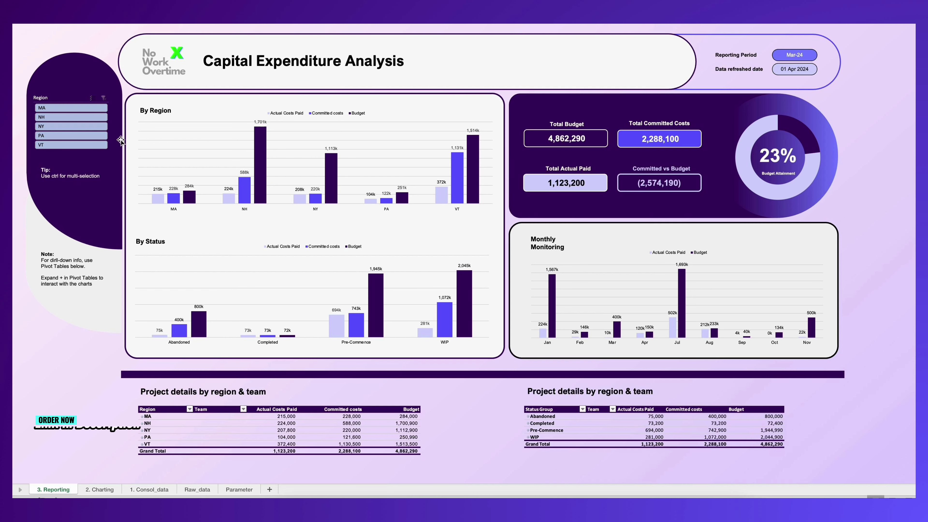
Filter the Region slicer to MA, then add NH, NY, PA and VT
{"action": "left_click", "coordinate": [71, 108]}
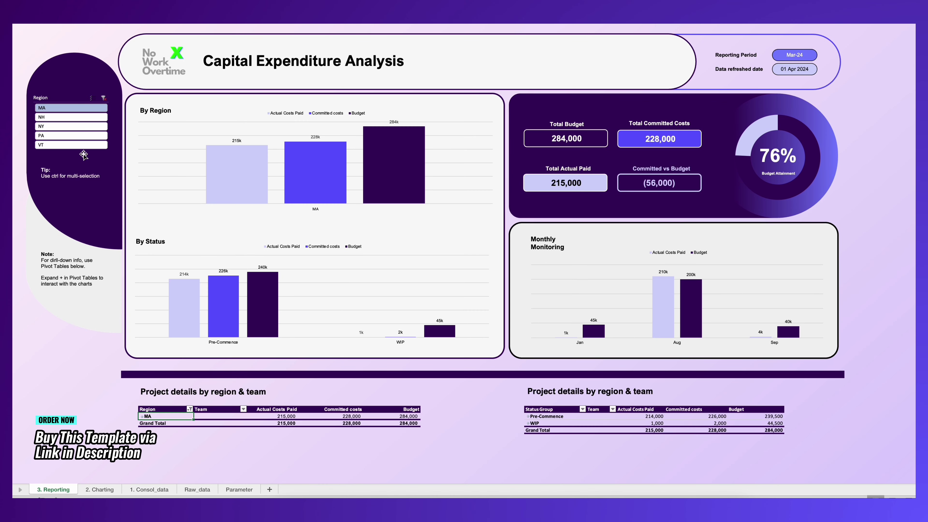
{"action": "left_click", "coordinate": [88, 123], "text": "shift"}
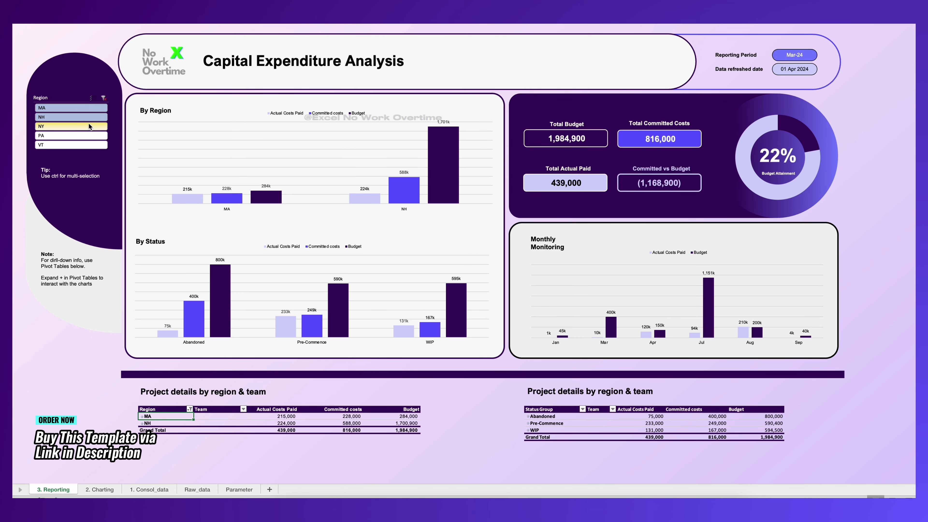
{"action": "left_click", "coordinate": [84, 135], "text": "shift"}
{"action": "left_click", "coordinate": [83, 145], "text": "shift"}
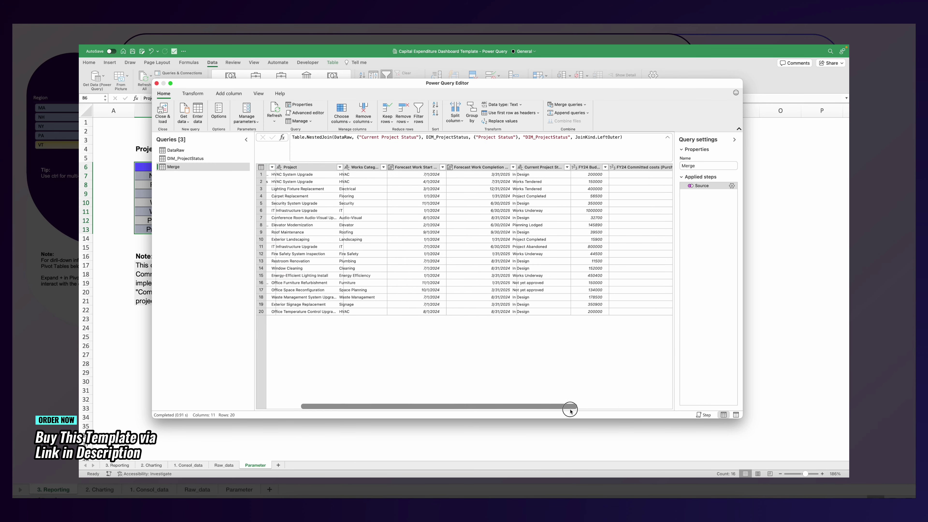
Expand only the Status Group column from DIM_ProjectStatus and widen it to fit
{"action": "left_click_drag", "start_coordinate": [570, 410], "coordinate": [666, 409]}
{"action": "left_click", "coordinate": [669, 166]}
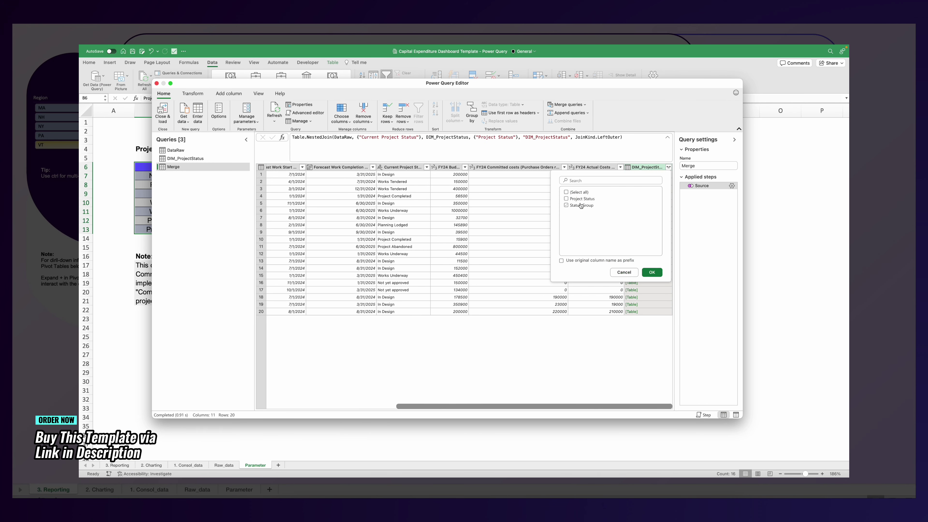
{"action": "left_click", "coordinate": [652, 271]}
{"action": "double_click", "coordinate": [671, 166]}
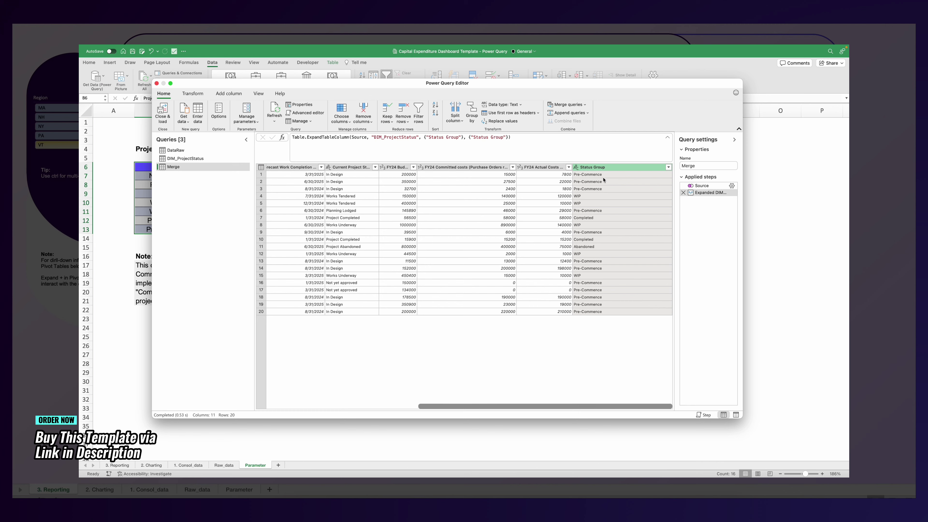
Rename the merged query to 'Consolidated data'
{"action": "double_click", "coordinate": [688, 166]}
{"action": "type", "text": "Consolidated data"}
{"action": "key", "text": "Return"}
{"action": "right_click", "coordinate": [226, 168]}
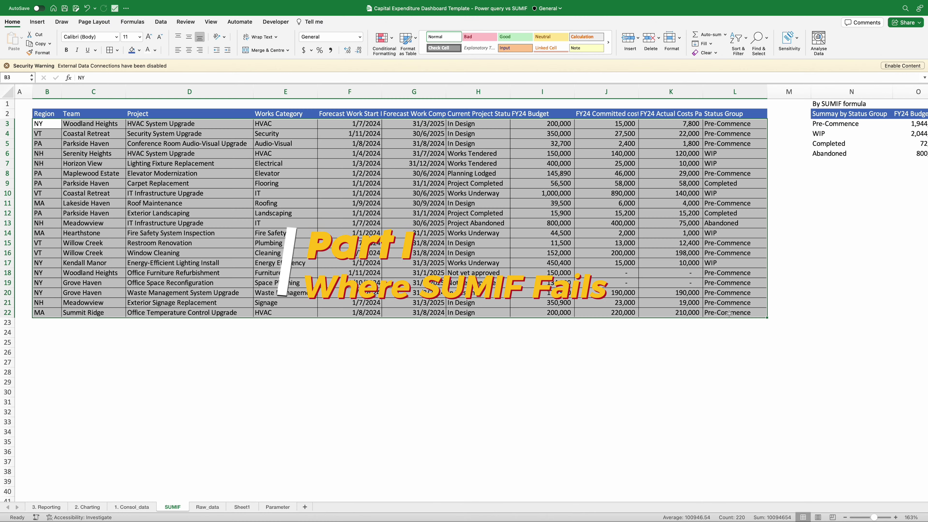
Paste a copy of rows B3:L22 below the data and review the existing Pre-Commence SUMIF formula
{"action": "key", "text": "ctrl+c"}
{"action": "left_click", "coordinate": [47, 323]}
{"action": "key", "text": "ctrl+v"}
{"action": "left_click", "coordinate": [175, 362]}
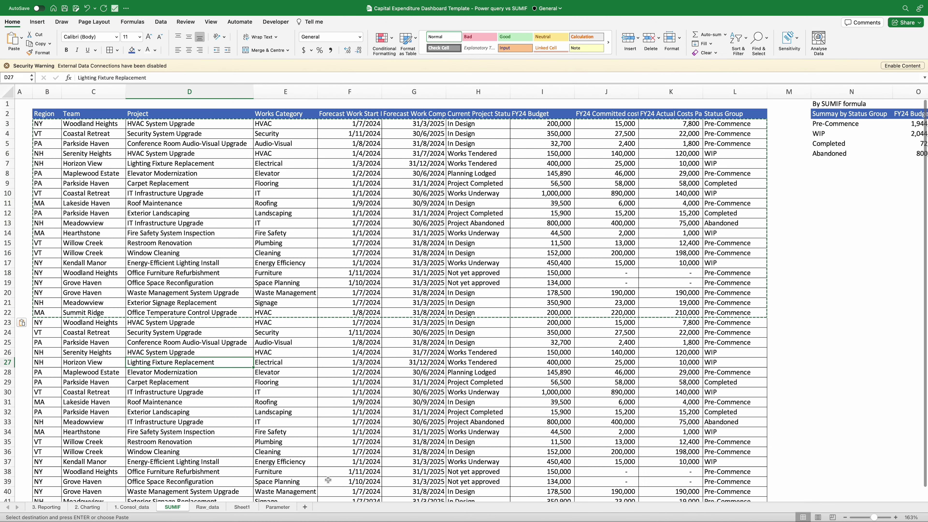
{"action": "scroll", "coordinate": [262, 497], "scroll_direction": "right", "scroll_amount": 5}
{"action": "left_click", "coordinate": [696, 124]}
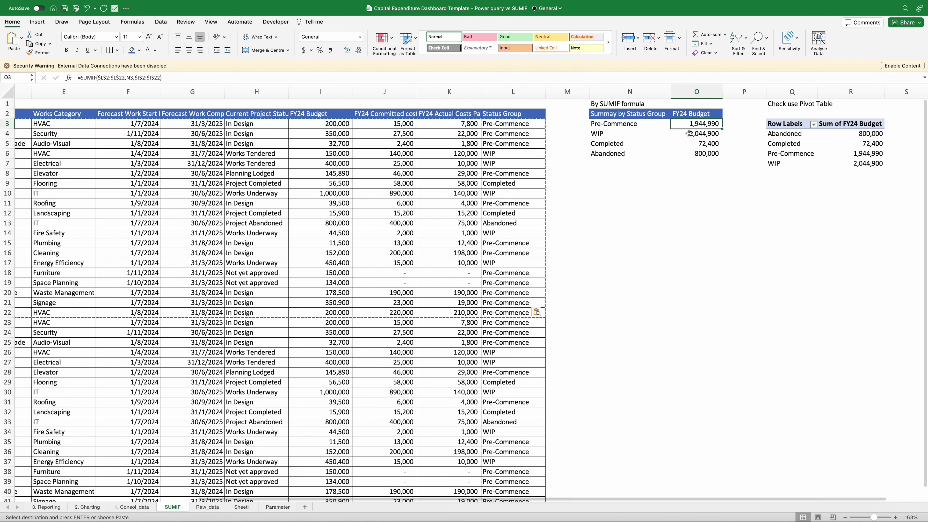
{"action": "left_click", "coordinate": [555, 79]}
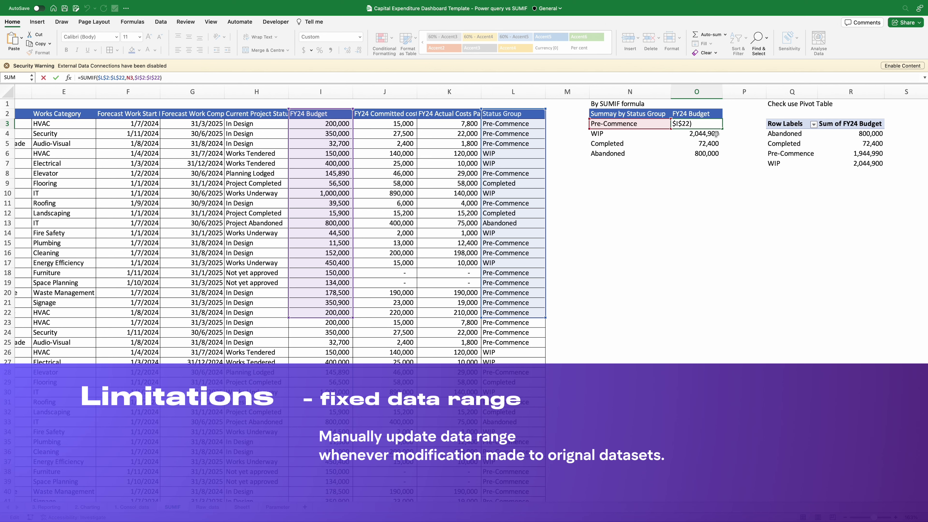
{"action": "key", "text": "Escape"}
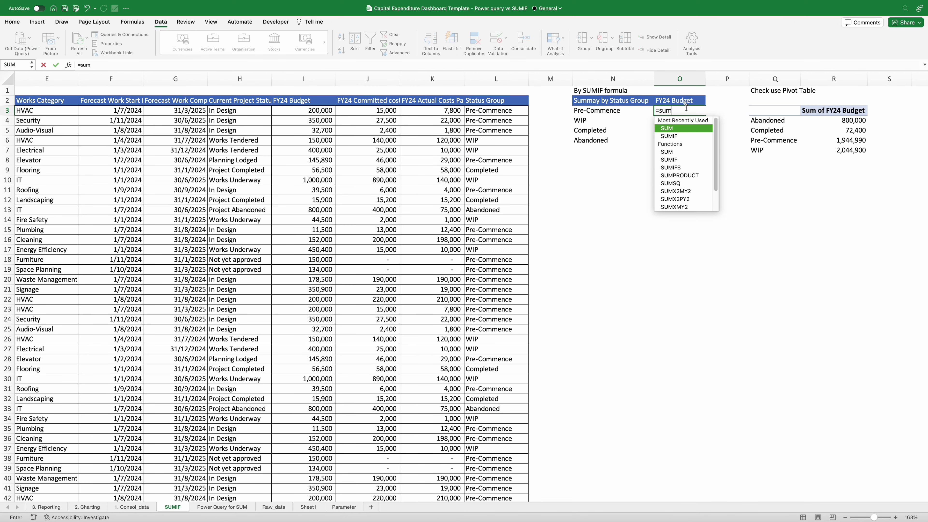
Enter =SUMIF(L:L,N3,I:I) in O3 to total the Pre-Commence FY24 Budget
{"action": "type", "text": "isf"}
{"action": "key", "text": "BackSpace"}
{"action": "key", "text": "BackSpace"}
{"action": "type", "text": "f("}
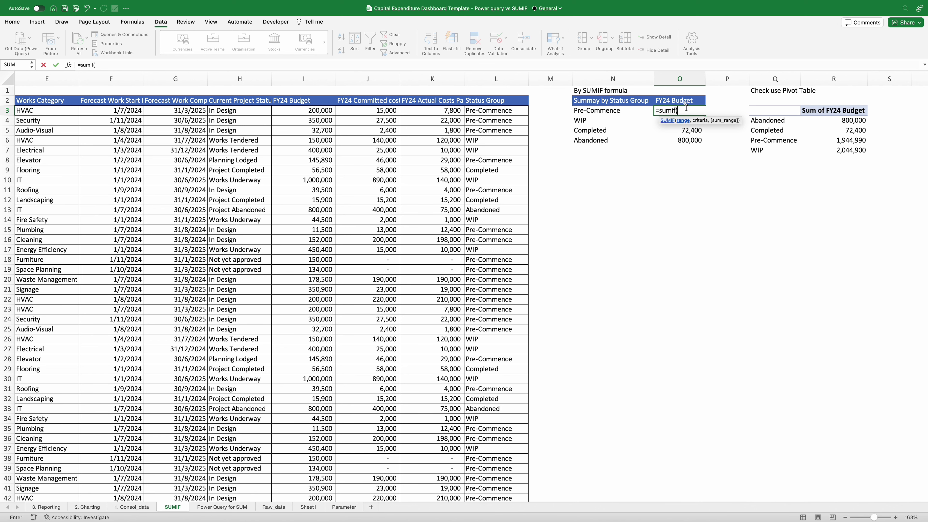
{"action": "left_click", "coordinate": [501, 76]}
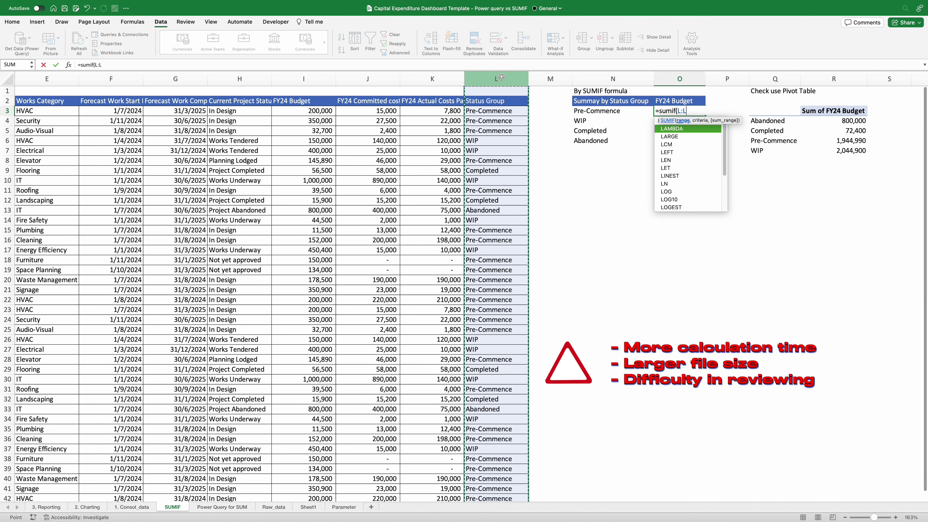
{"action": "type", "text": ","}
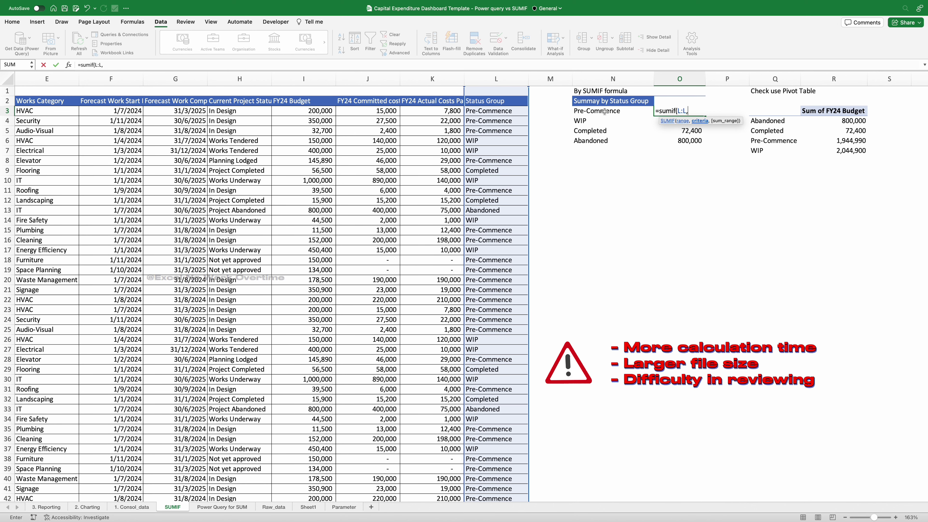
{"action": "left_click", "coordinate": [603, 111]}
{"action": "type", "text": ","}
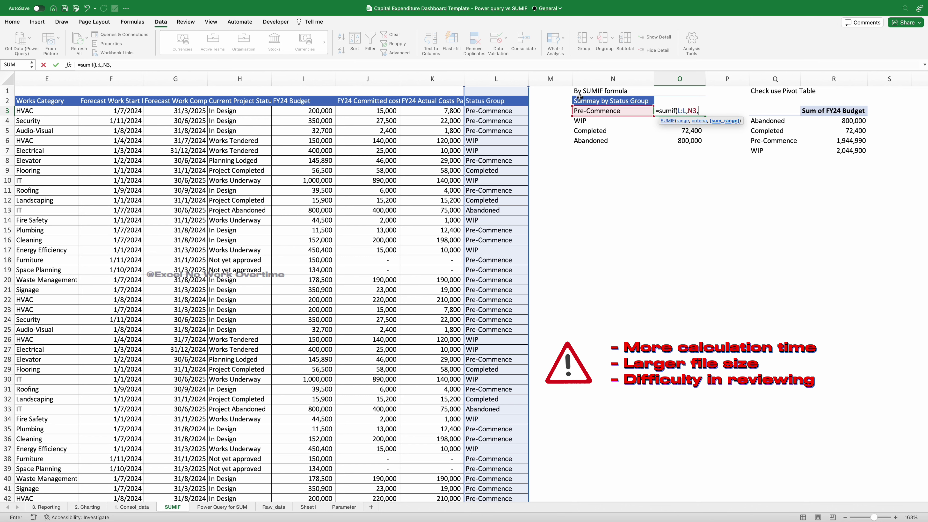
{"action": "left_click", "coordinate": [311, 76]}
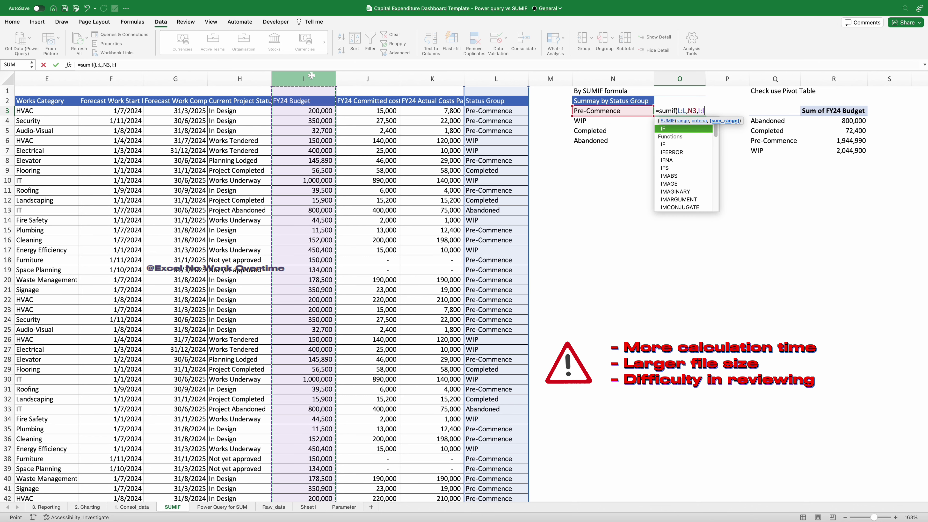
{"action": "type", "text": ")"}
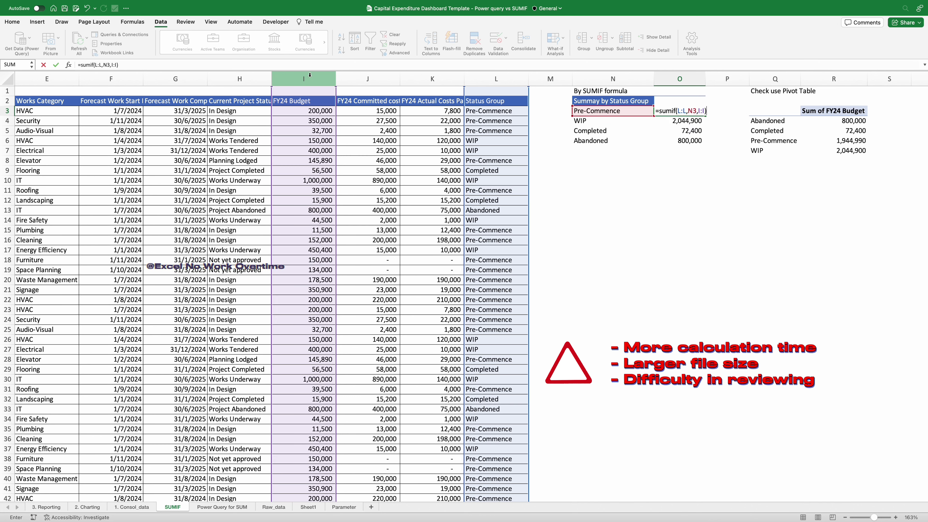
{"action": "key", "text": "Return"}
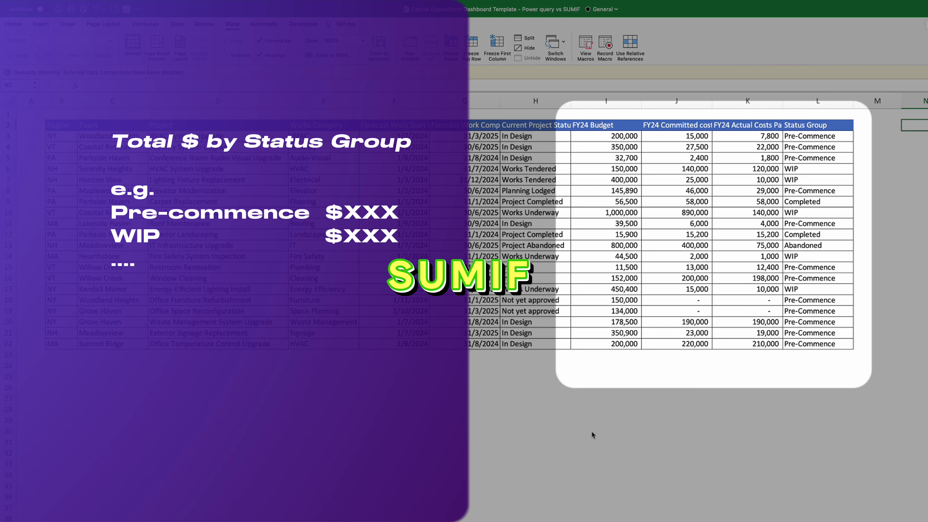
Type 'Summay by Status Group' in N2 and list Pre-Commence, WIP, Completed, Abandoned beneath it
{"action": "scroll", "coordinate": [651, 462], "scroll_direction": "right", "scroll_amount": 10}
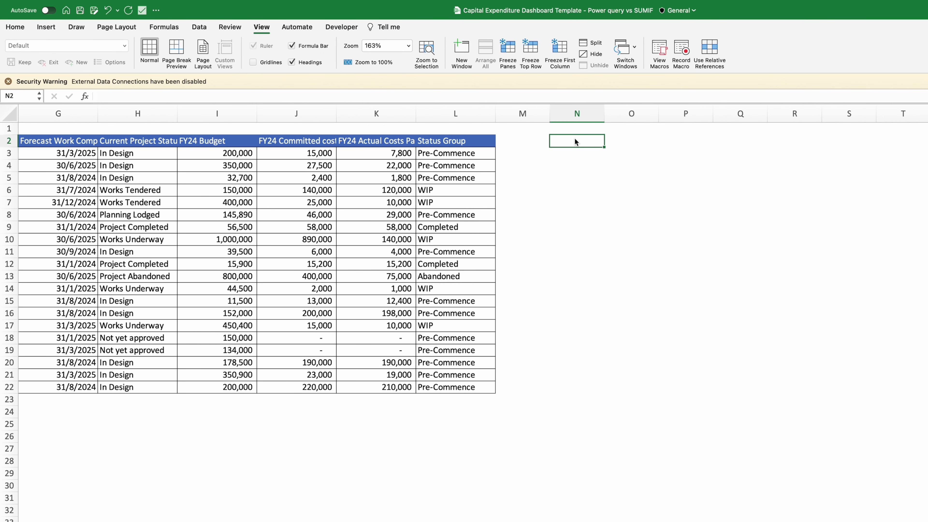
{"action": "type", "text": "Summay by Status Group"}
{"action": "key", "text": "Return"}
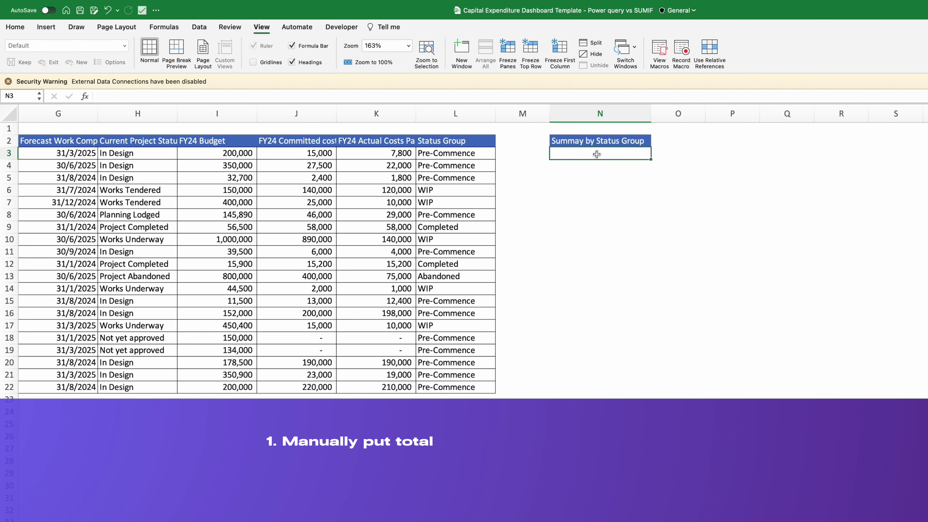
{"action": "type", "text": "Pre-Commence"}
{"action": "key", "text": "Return"}
{"action": "type", "text": "WIP"}
{"action": "key", "text": "Return"}
{"action": "type", "text": "Completed"}
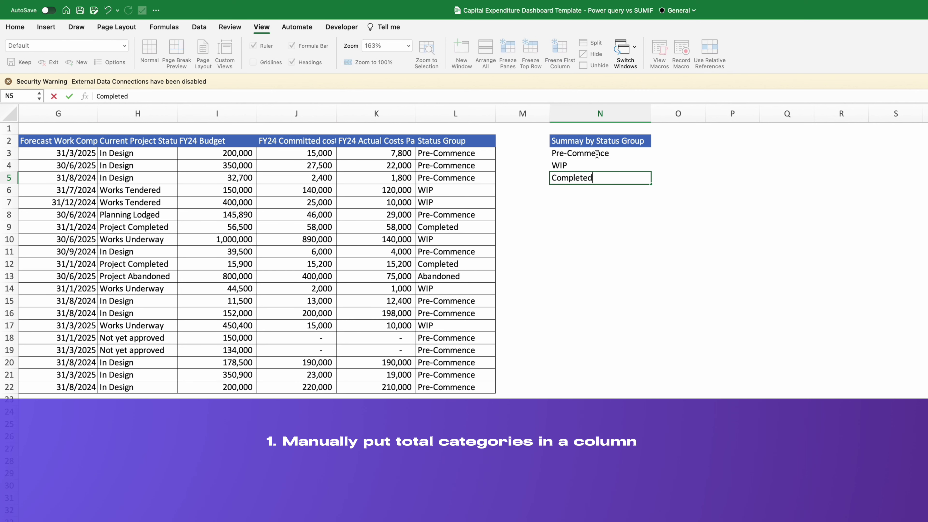
{"action": "key", "text": "Return"}
{"action": "type", "text": "Abandoned"}
{"action": "left_click_drag", "start_coordinate": [596, 154], "coordinate": [593, 188]}
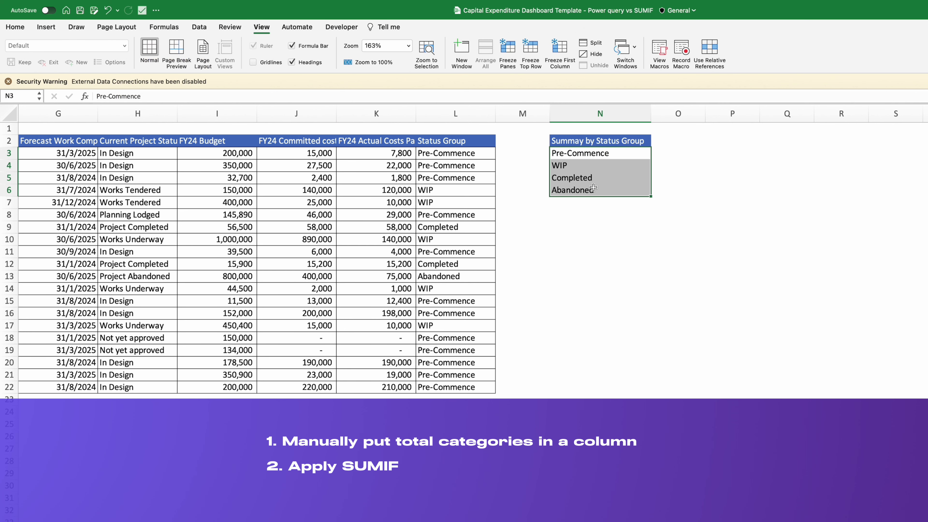
Add an FY24 Budget header in O2 and start an O3 SUMIF over Status Group, N3 and FY24 Budget
{"action": "key", "text": "Up"}
{"action": "key", "text": "Right"}
{"action": "type", "text": "FY24 Budget"}
{"action": "key", "text": "Return"}
{"action": "type", "text": "=sumif("}
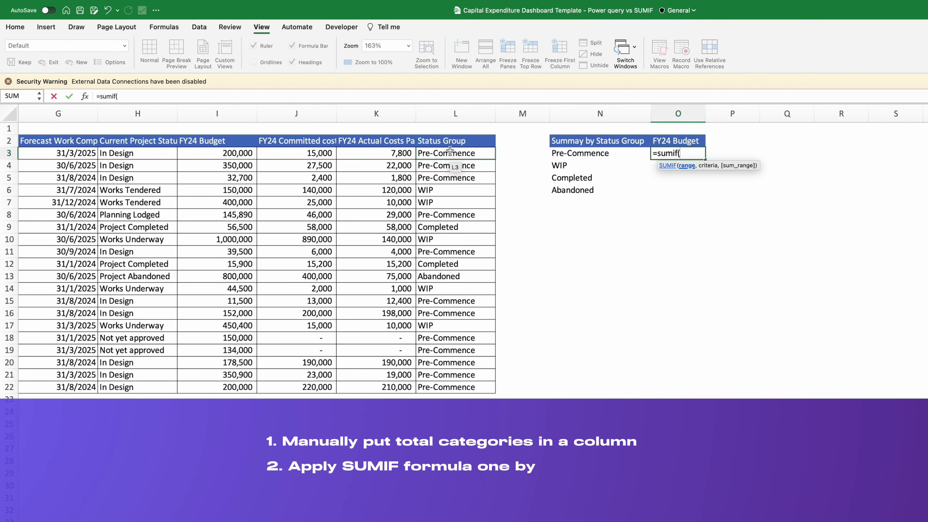
{"action": "left_click_drag", "start_coordinate": [450, 142], "coordinate": [442, 389]}
{"action": "type", "text": ","}
{"action": "left_click", "coordinate": [599, 154]}
{"action": "type", "text": ","}
{"action": "left_click_drag", "start_coordinate": [217, 141], "coordinate": [225, 211]}
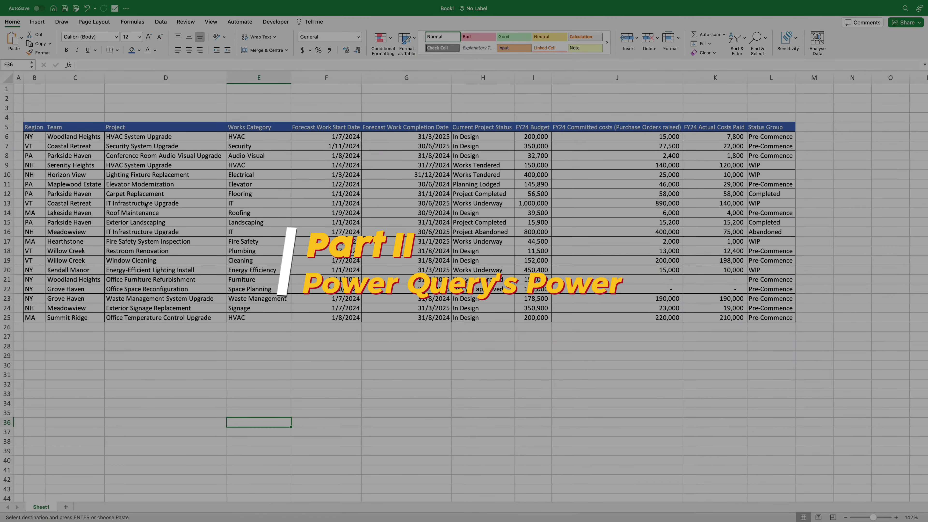
Convert the project range B5:L25 into a table with headers, Table1
{"action": "left_click", "coordinate": [34, 127]}
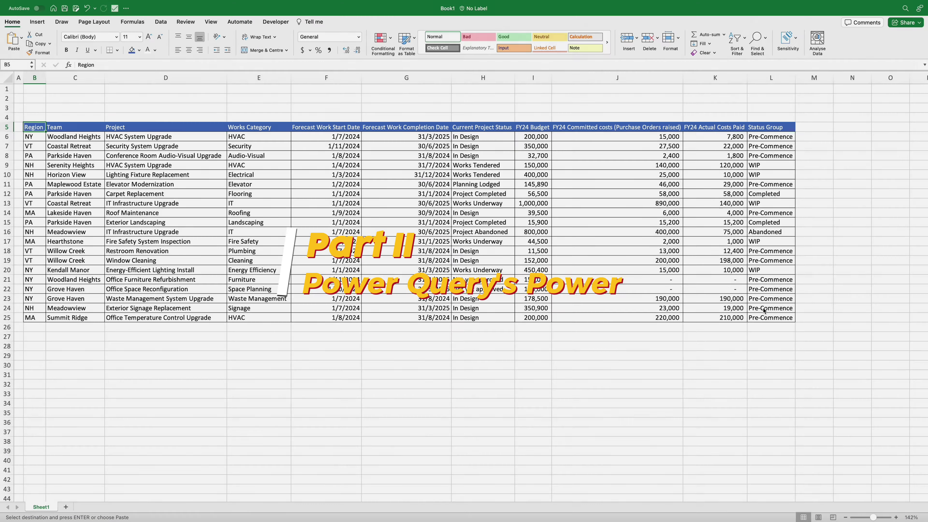
{"action": "left_click", "coordinate": [766, 316], "text": "shift"}
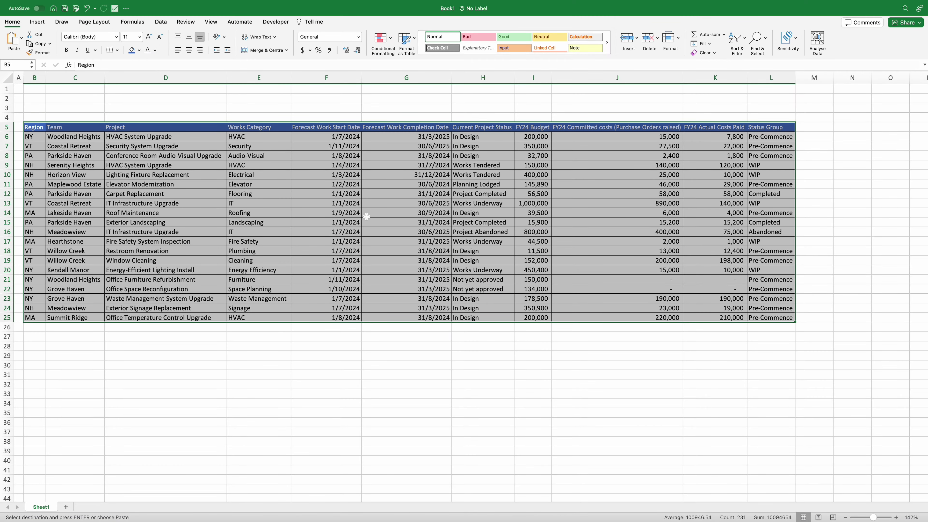
{"action": "key", "text": "ctrl+t"}
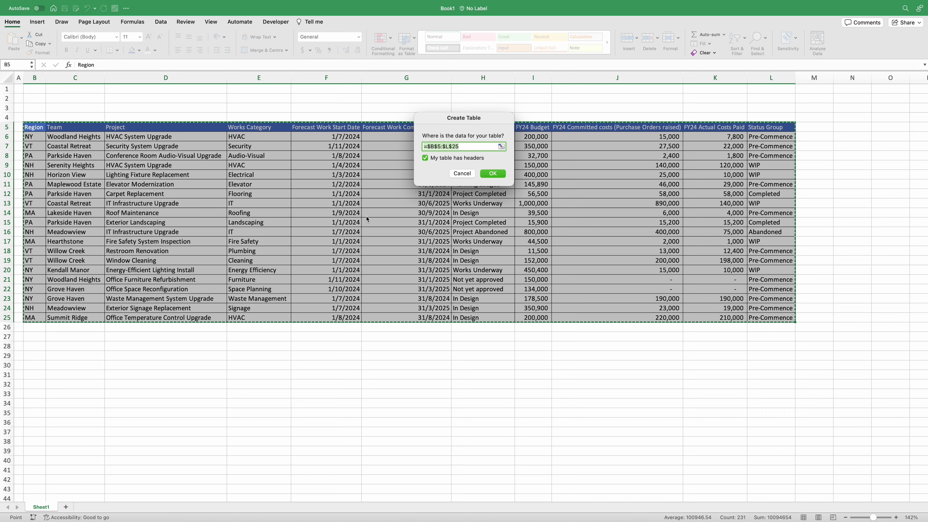
{"action": "left_click", "coordinate": [493, 174]}
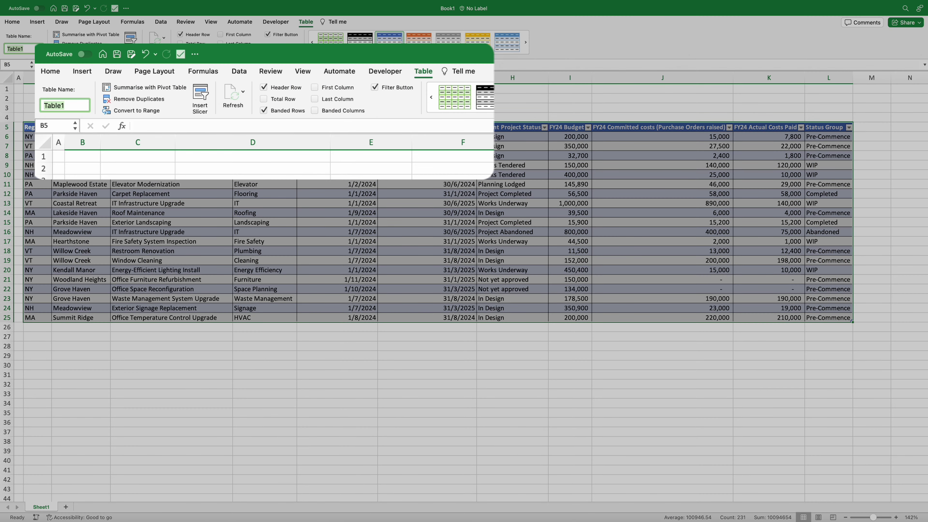
Bring up Power Query's data source choices via Get Data on the Data tab
{"action": "left_click", "coordinate": [172, 175]}
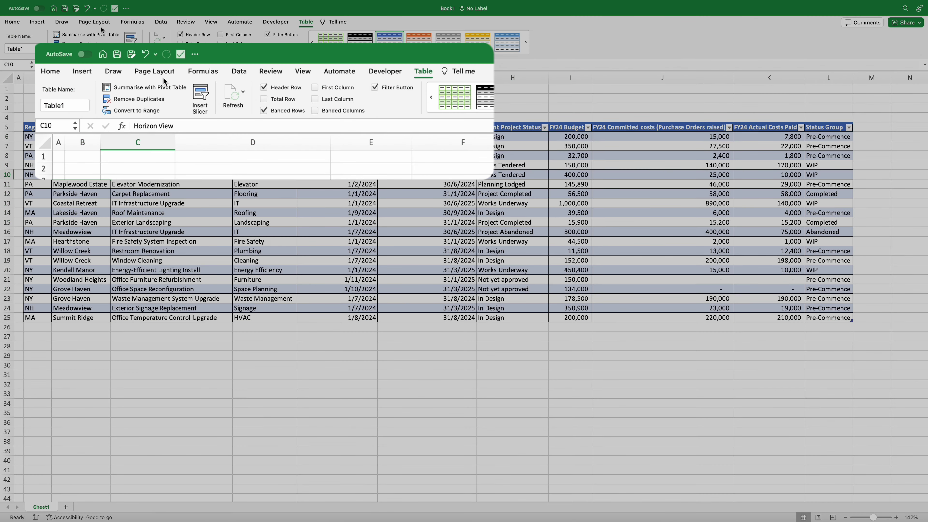
{"action": "left_click", "coordinate": [159, 24]}
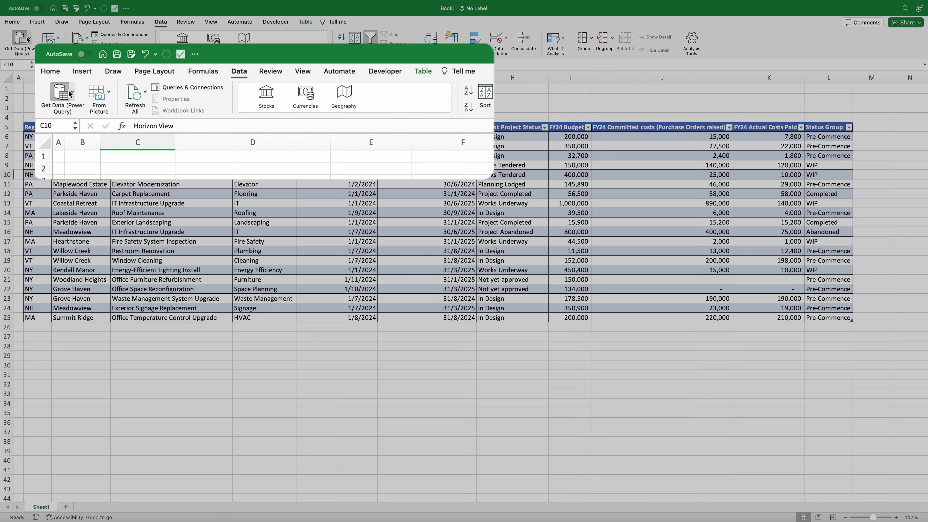
{"action": "left_click", "coordinate": [22, 40]}
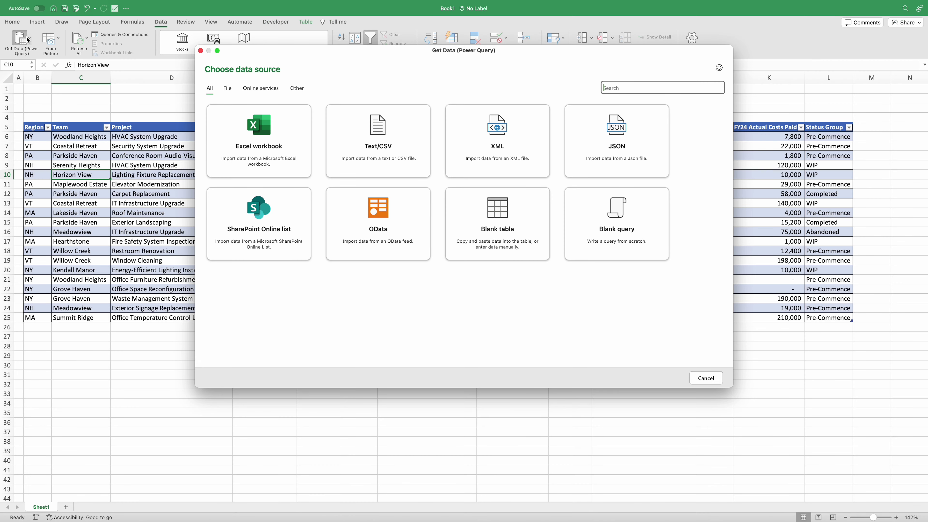
Create a blank query with Source = Excel.CurrentWorkbook() and load it into the Power Query Editor
{"action": "left_click", "coordinate": [613, 224]}
{"action": "left_click", "coordinate": [364, 94]}
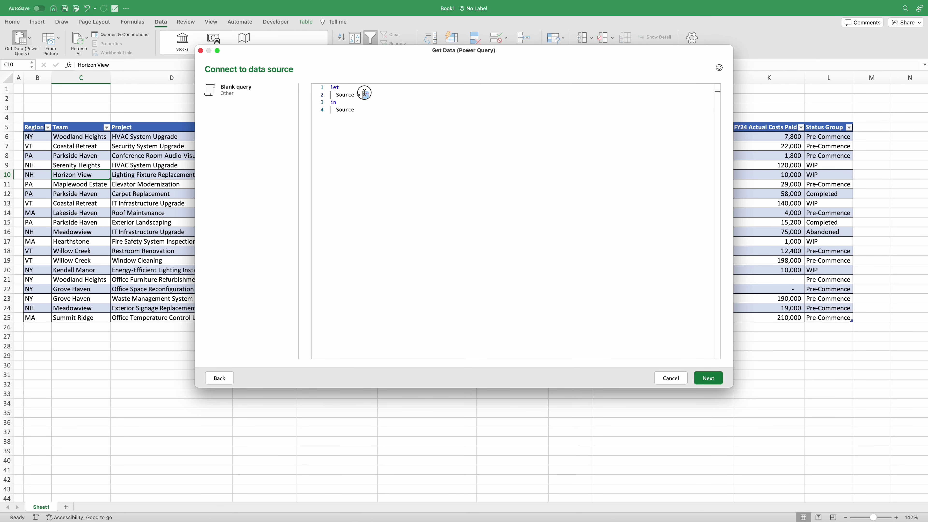
{"action": "type", "text": "Excel.CurrentWorkbook("}
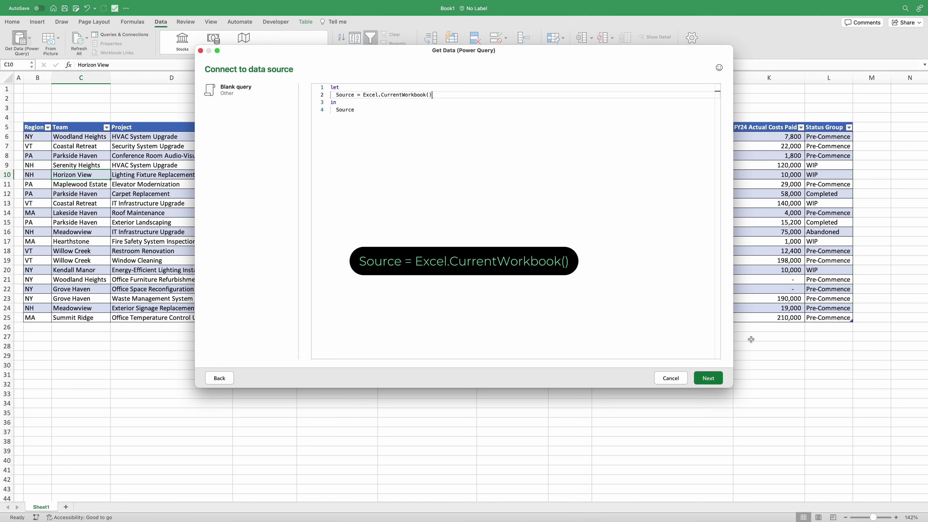
{"action": "left_click", "coordinate": [721, 380]}
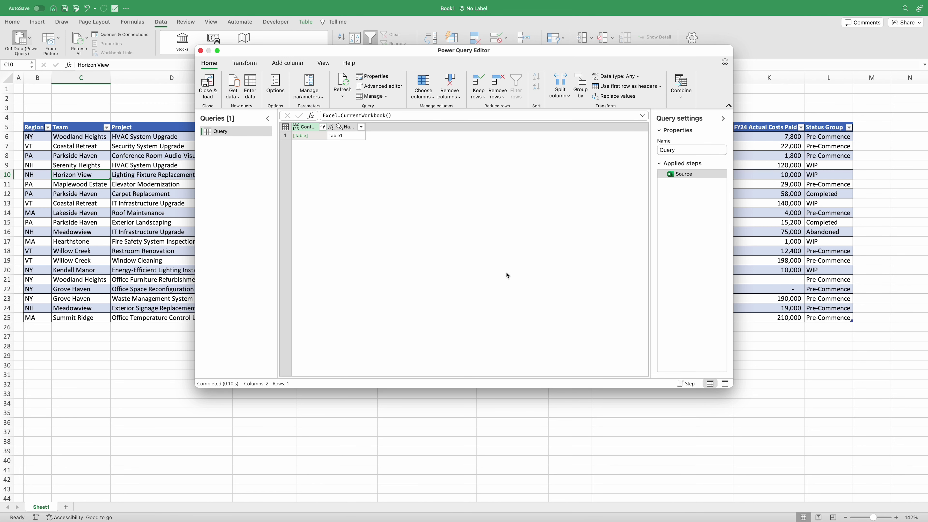
Enlarge the editor, drill into Table1's 20 project rows, and select the Status Group column
{"action": "left_click", "coordinate": [319, 135]}
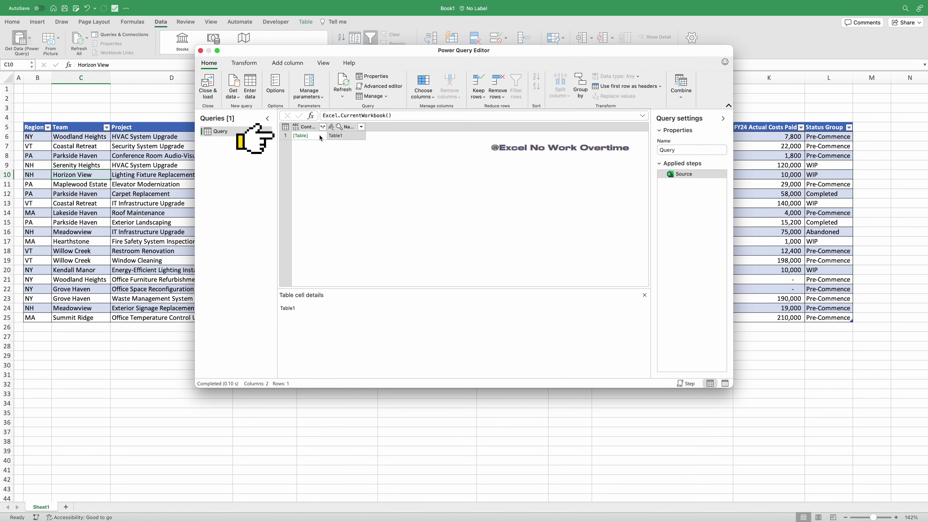
{"action": "left_click", "coordinate": [319, 135]}
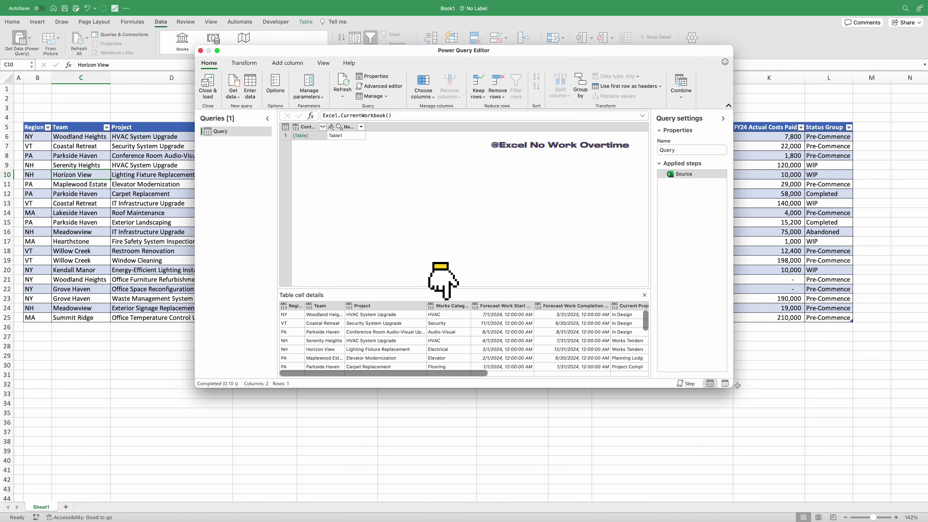
{"action": "left_click_drag", "start_coordinate": [732, 387], "coordinate": [796, 445]}
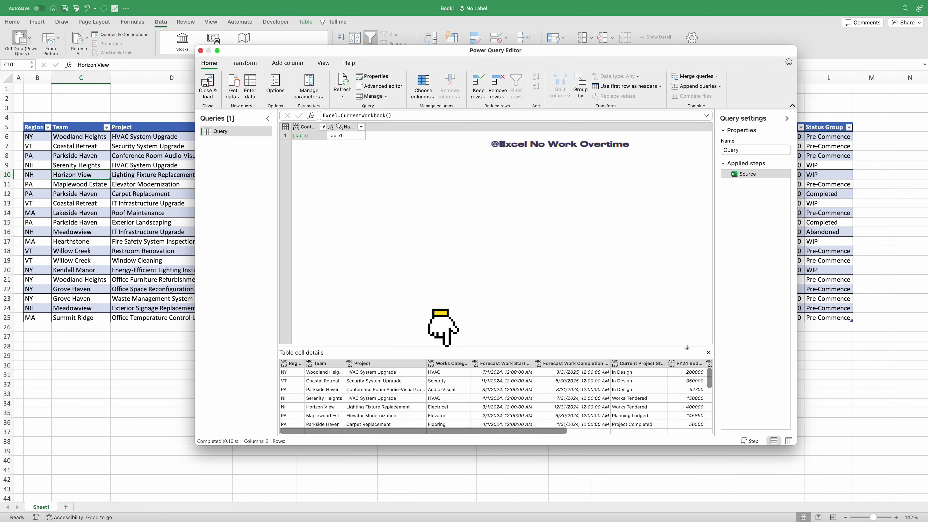
{"action": "left_click_drag", "start_coordinate": [675, 346], "coordinate": [674, 229]}
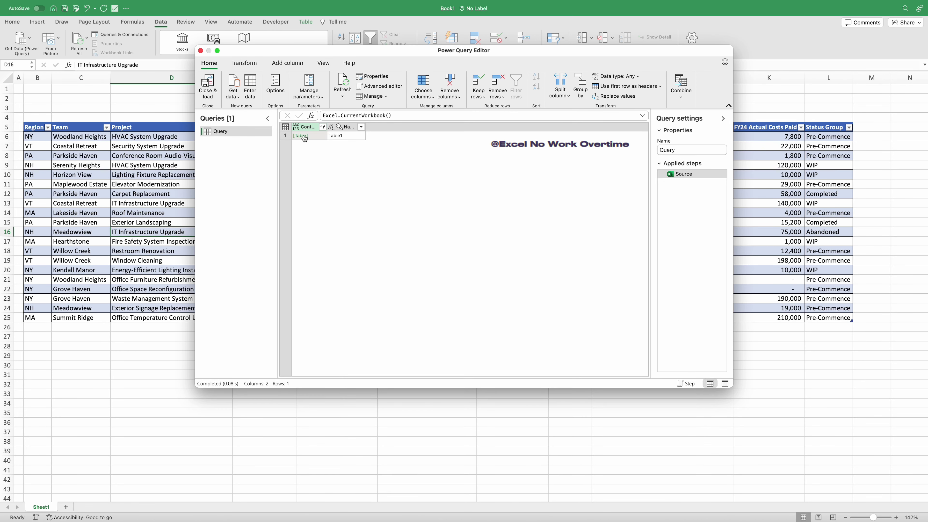
{"action": "left_click", "coordinate": [301, 135]}
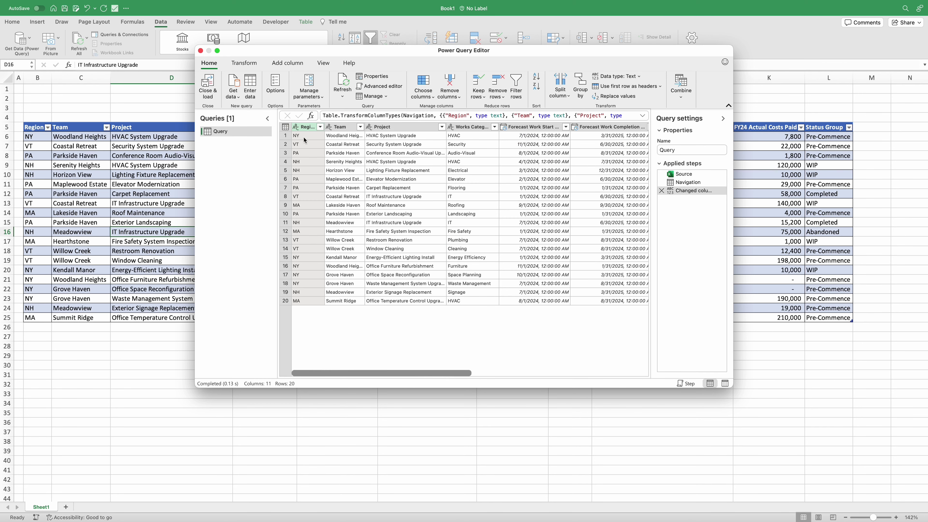
{"action": "left_click_drag", "start_coordinate": [344, 374], "coordinate": [540, 374]}
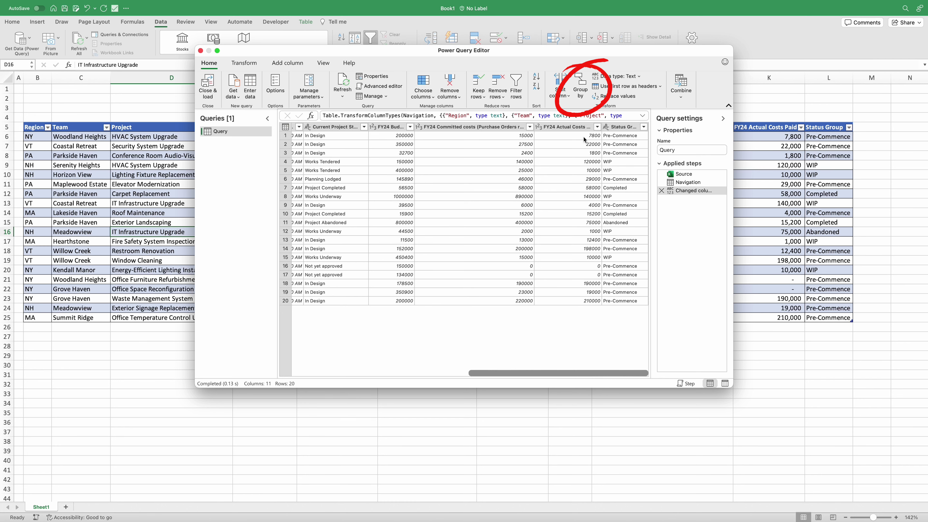
{"action": "left_click", "coordinate": [621, 128]}
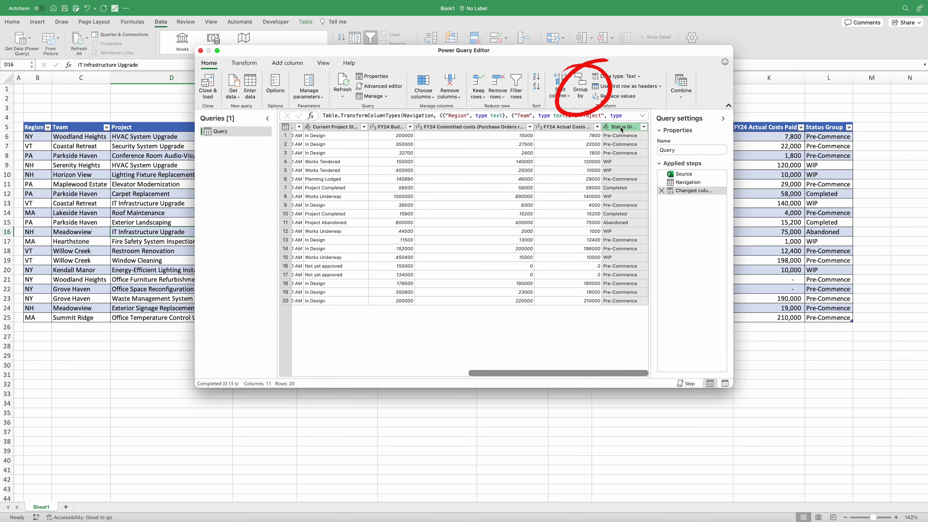
Start grouping by Status Group with a first aggregation summing FY24 Budget
{"action": "left_click", "coordinate": [578, 88]}
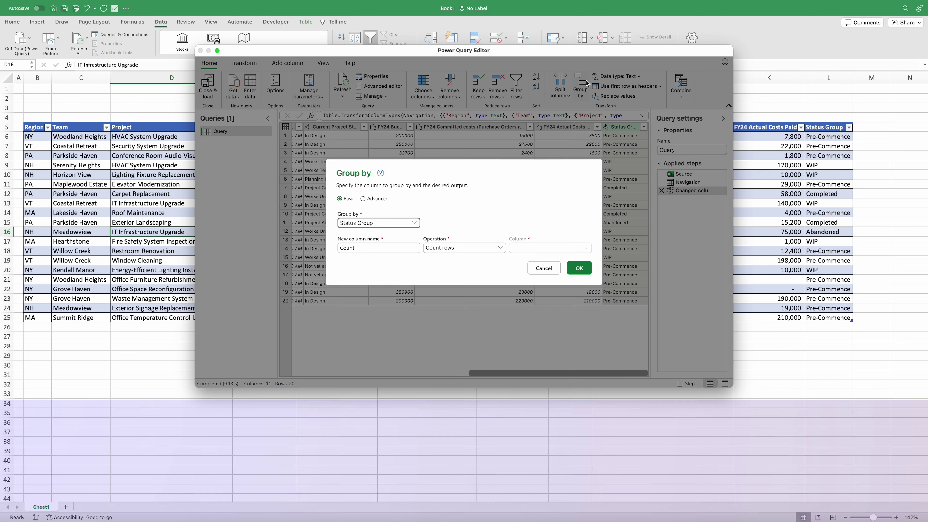
{"action": "left_click", "coordinate": [386, 247]}
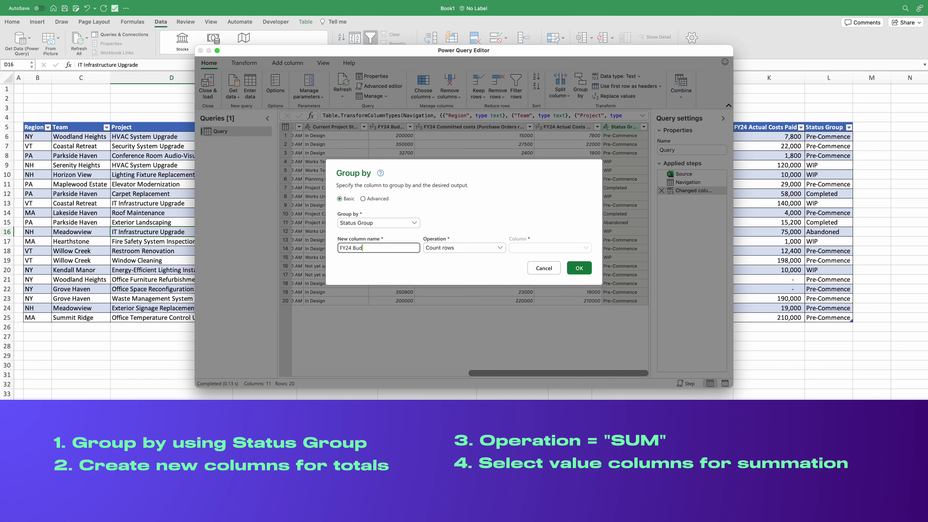
{"action": "left_click", "coordinate": [439, 250]}
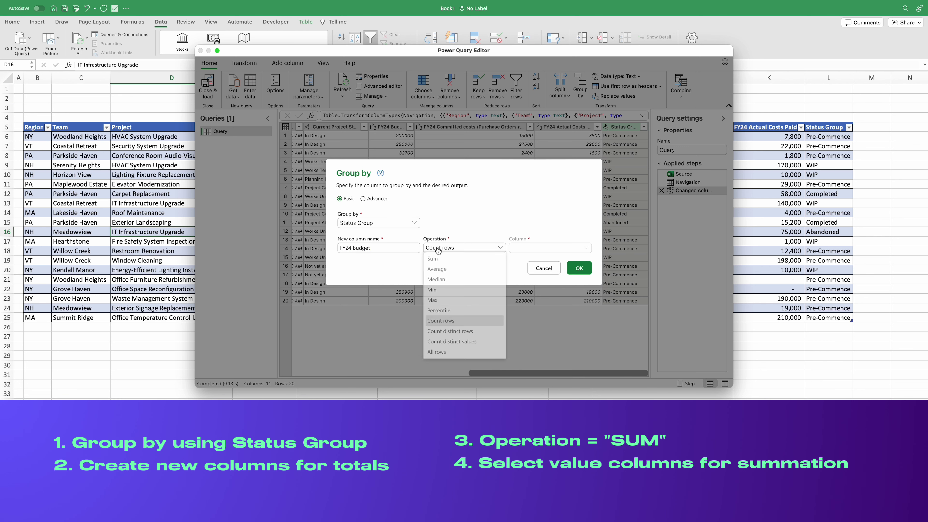
{"action": "left_click", "coordinate": [442, 260]}
{"action": "left_click", "coordinate": [544, 249]}
{"action": "left_click", "coordinate": [544, 250]}
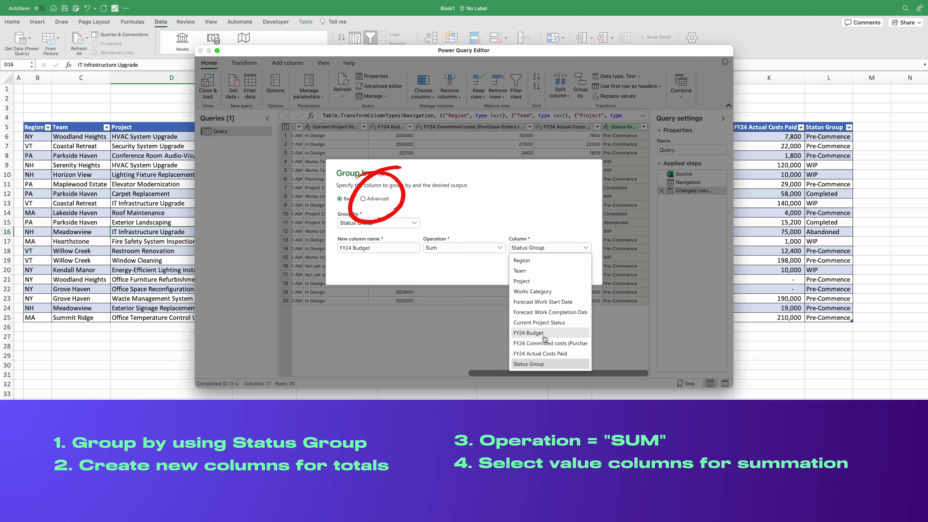
{"action": "left_click", "coordinate": [546, 344]}
Switch to Advanced and add a second aggregation summing the committed costs column
{"action": "left_click", "coordinate": [363, 199]}
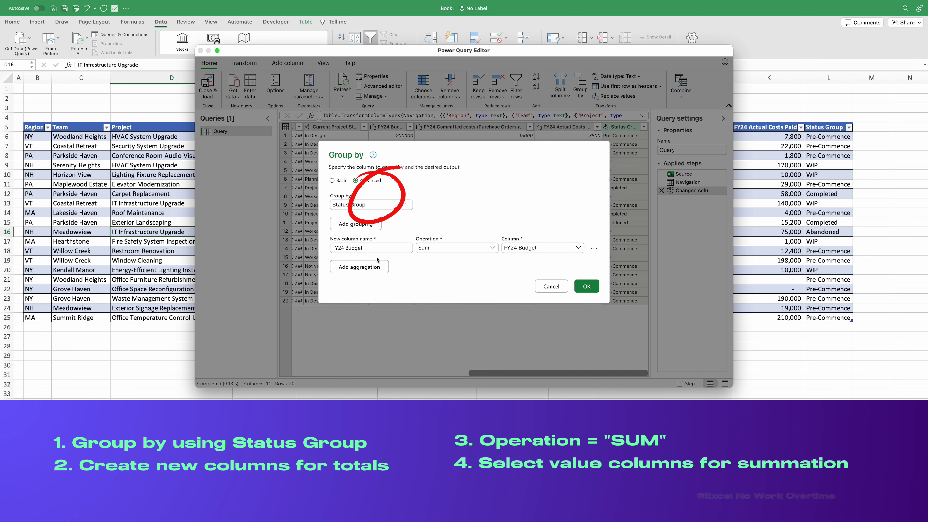
{"action": "left_click", "coordinate": [372, 266]}
{"action": "left_click", "coordinate": [374, 255]}
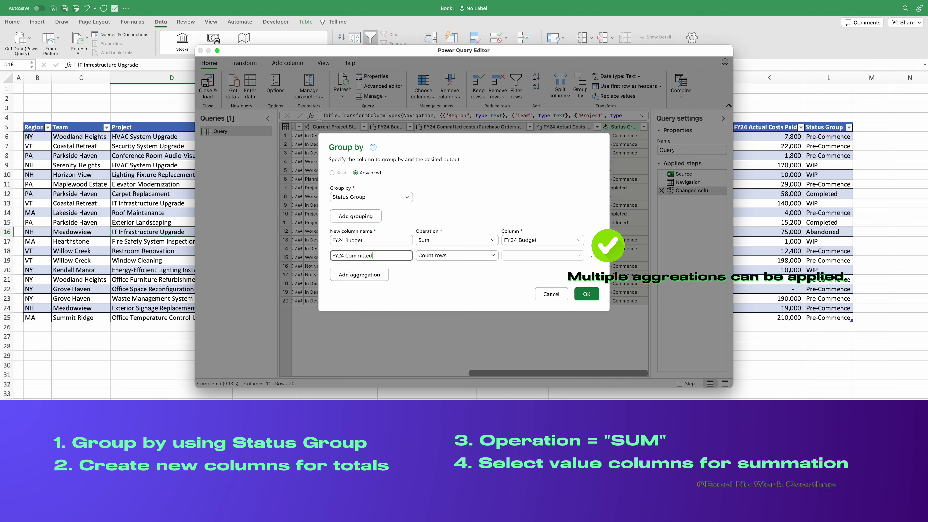
{"action": "left_click", "coordinate": [437, 255]}
{"action": "left_click", "coordinate": [442, 266]}
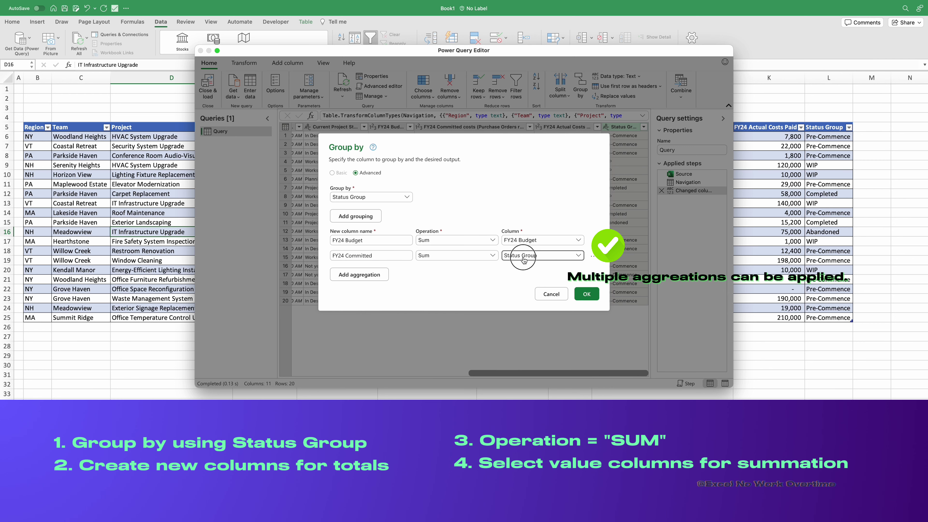
{"action": "left_click", "coordinate": [524, 256]}
{"action": "left_click", "coordinate": [537, 350]}
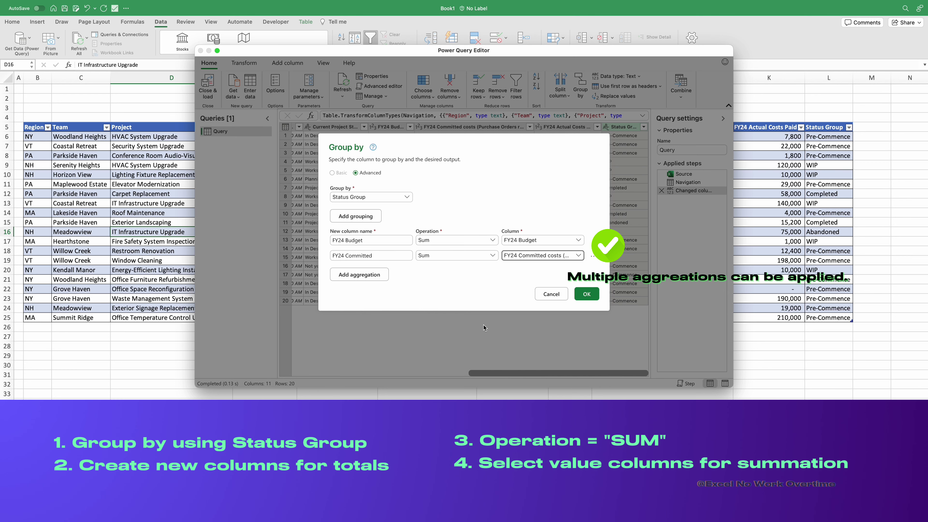
Add a third aggregation, FY24 Actual Cost, summing FY24 Actual Costs Paid, and apply the grouping
{"action": "left_click", "coordinate": [382, 278]}
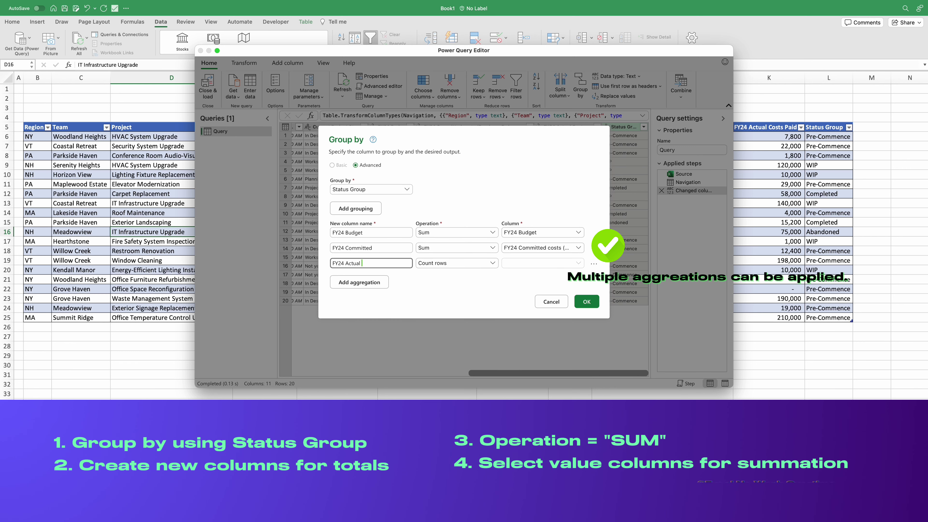
{"action": "type", "text": "FY24 Actual Cost"}
{"action": "left_click", "coordinate": [438, 263]}
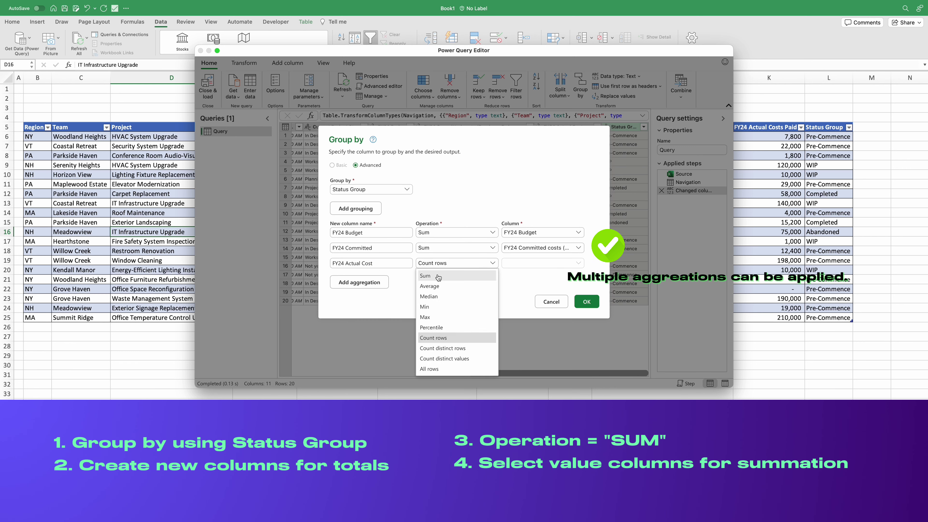
{"action": "left_click", "coordinate": [431, 274]}
{"action": "left_click", "coordinate": [523, 264]}
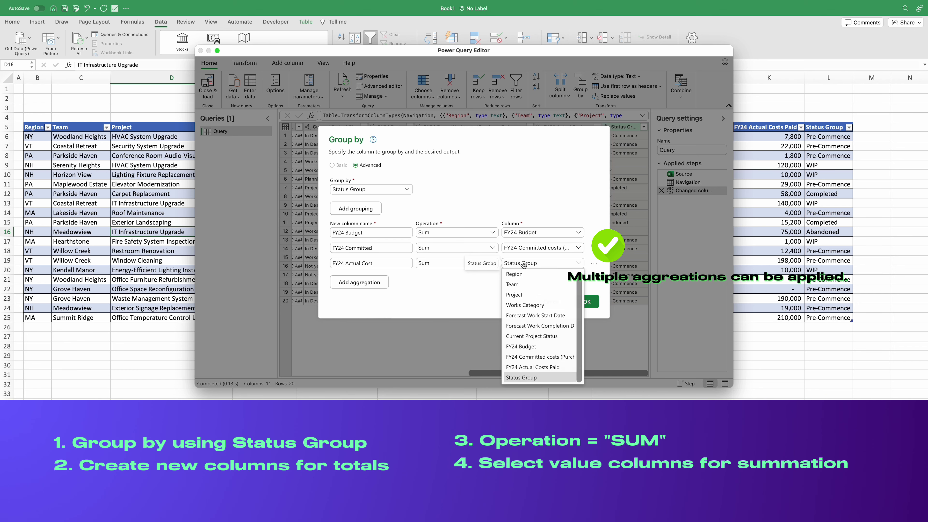
{"action": "left_click", "coordinate": [533, 367]}
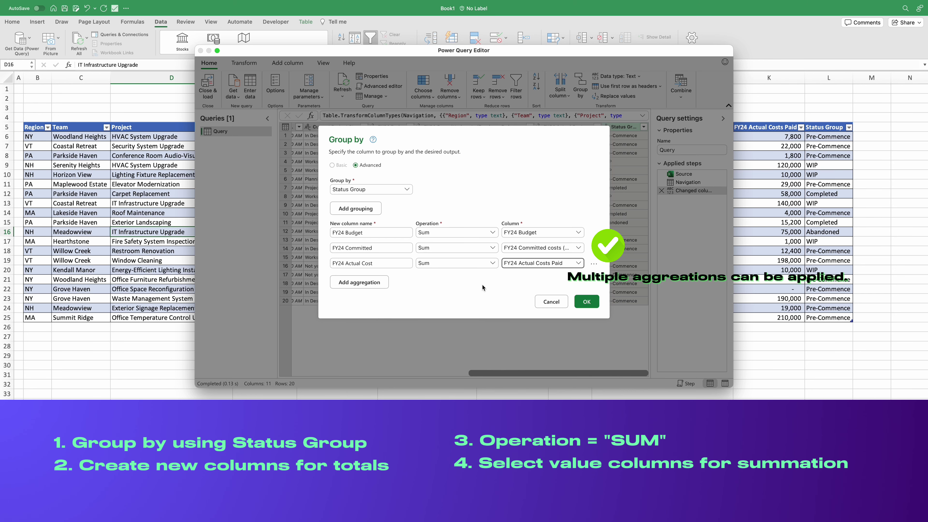
{"action": "left_click", "coordinate": [585, 302]}
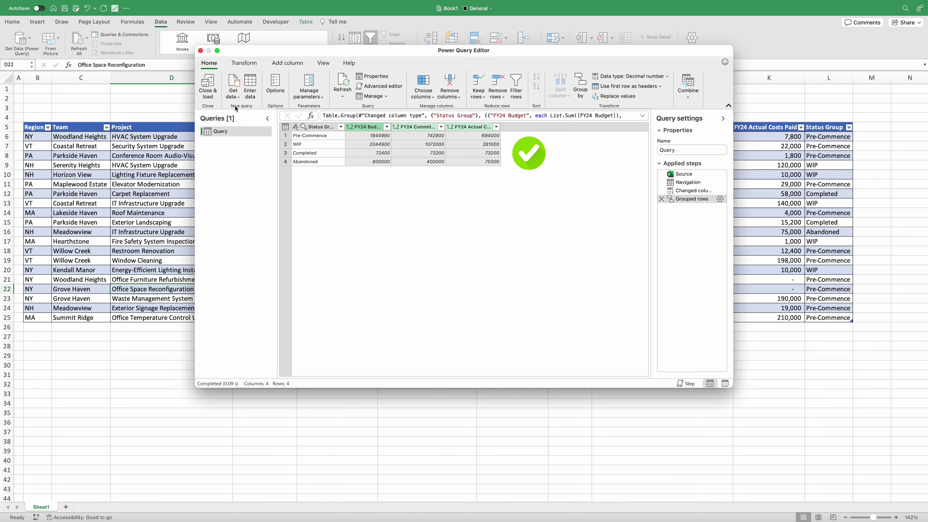
Load the grouped status summary into the workbook as its own Query sheet
{"action": "left_click", "coordinate": [208, 91]}
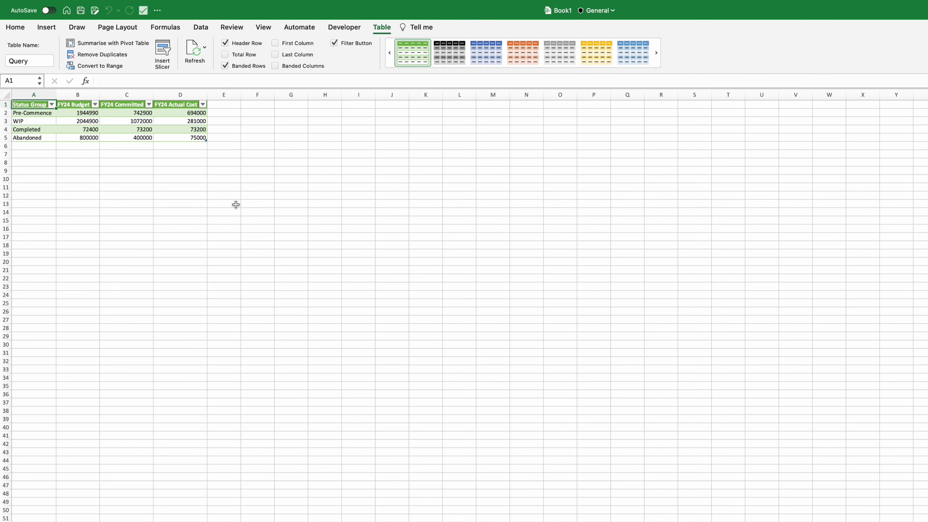
{"action": "left_click", "coordinate": [256, 204]}
{"action": "scroll", "coordinate": [524, 272], "scroll_direction": "up", "scroll_amount": 5}
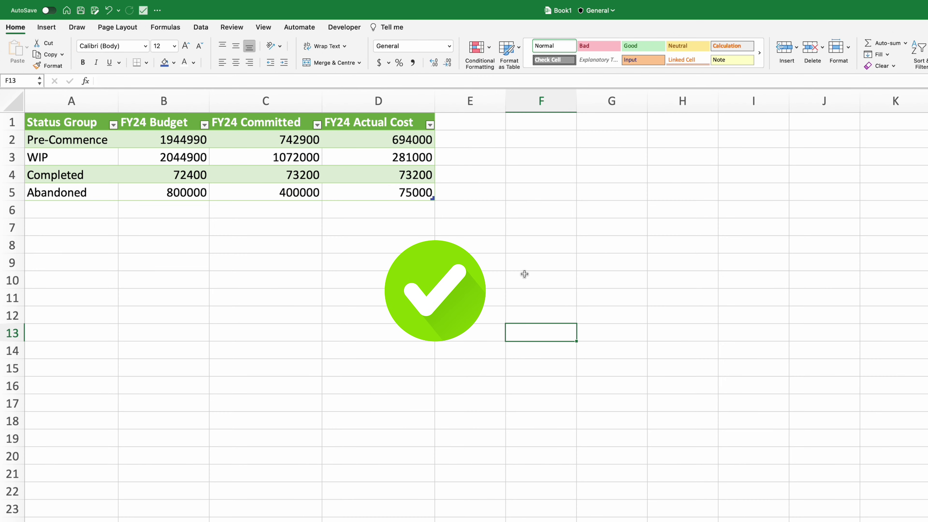
Format the three total columns as Accounting with no decimal places
{"action": "left_click_drag", "start_coordinate": [161, 122], "coordinate": [416, 190]}
{"action": "left_click", "coordinate": [413, 62]}
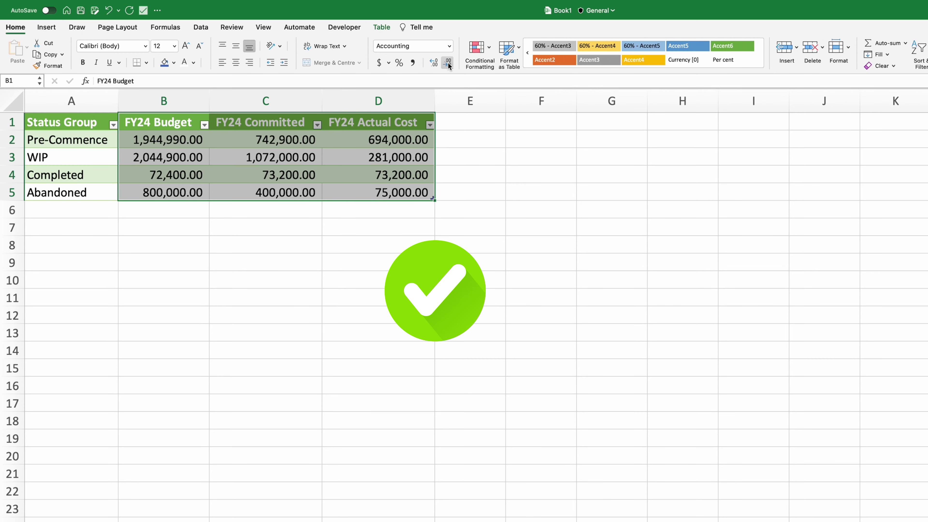
{"action": "left_click", "coordinate": [447, 63]}
{"action": "left_click", "coordinate": [447, 63]}
{"action": "left_click", "coordinate": [505, 192]}
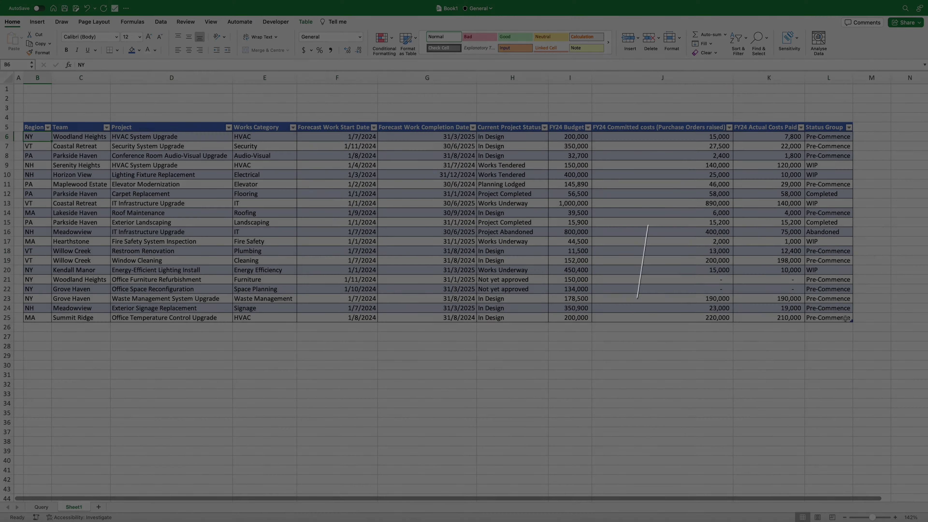
Copy the 20 project rows and paste them below the table into rows 26–45
{"action": "left_click", "coordinate": [846, 318], "text": "shift"}
{"action": "key", "text": "cmd+c"}
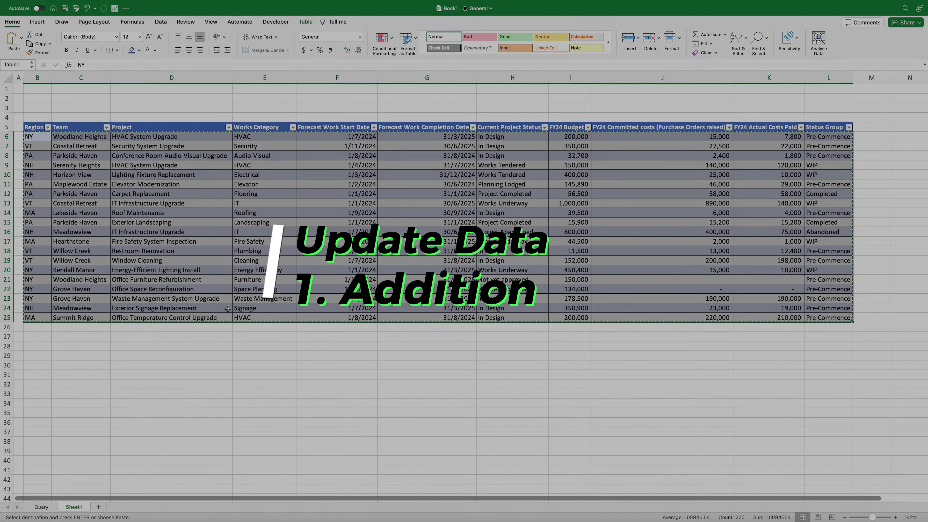
{"action": "left_click", "coordinate": [39, 320]}
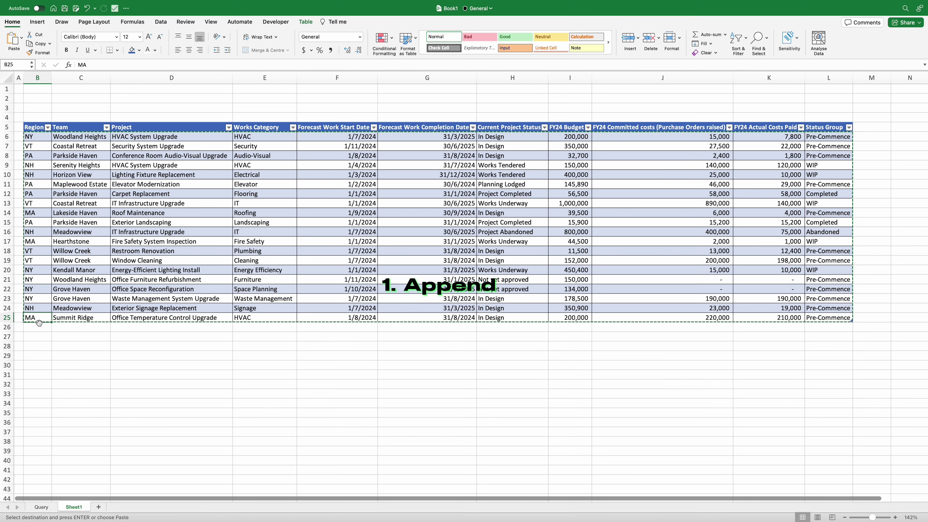
{"action": "left_click", "coordinate": [39, 326]}
{"action": "key", "text": "super+v"}
{"action": "left_click", "coordinate": [157, 362]}
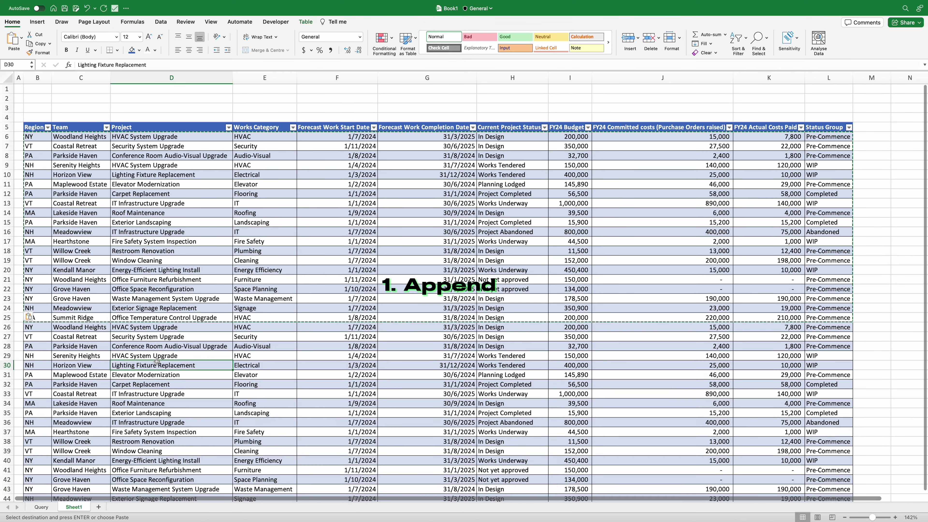
Check the refreshed Pre-Commence budget and Abandoned actual cost totals in the summary
{"action": "scroll", "coordinate": [157, 361], "scroll_direction": "down", "scroll_amount": 2}
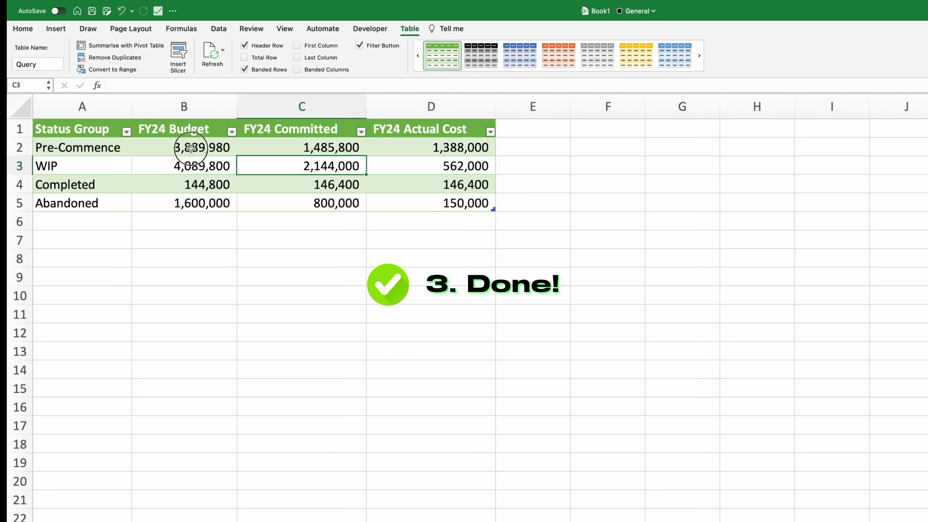
{"action": "left_click", "coordinate": [183, 146]}
{"action": "left_click", "coordinate": [437, 198]}
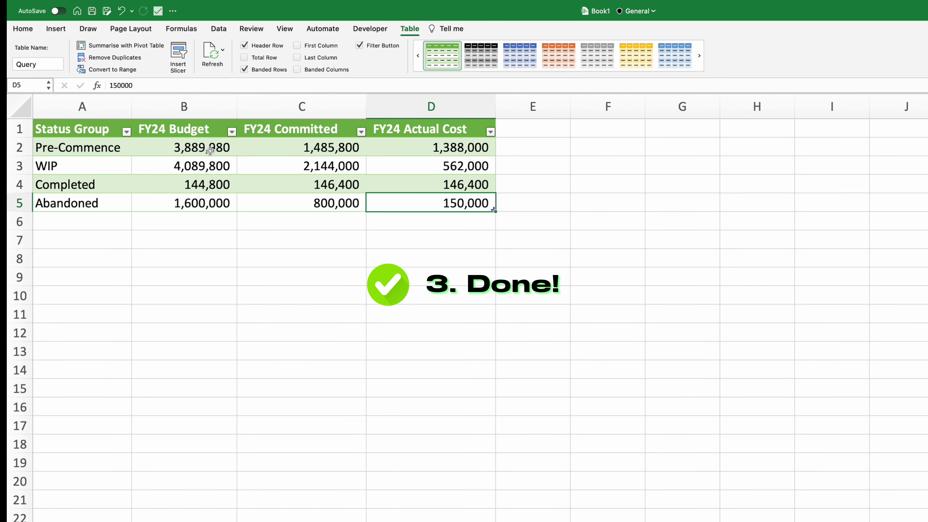
{"action": "left_click_drag", "start_coordinate": [210, 150], "coordinate": [416, 203]}
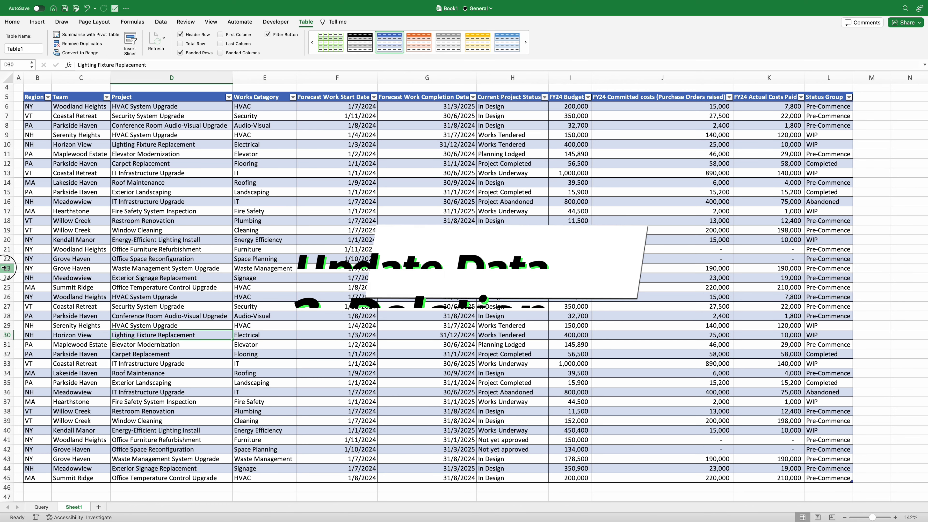
Delete source rows 23 to 45 so Table1 ends at row 22
{"action": "left_click", "coordinate": [4, 267]}
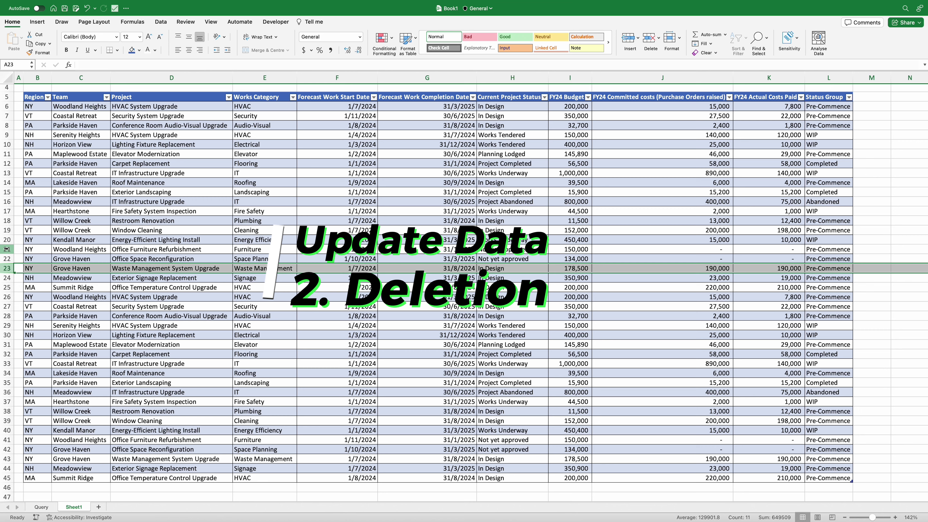
{"action": "left_click", "coordinate": [7, 478], "text": "shift"}
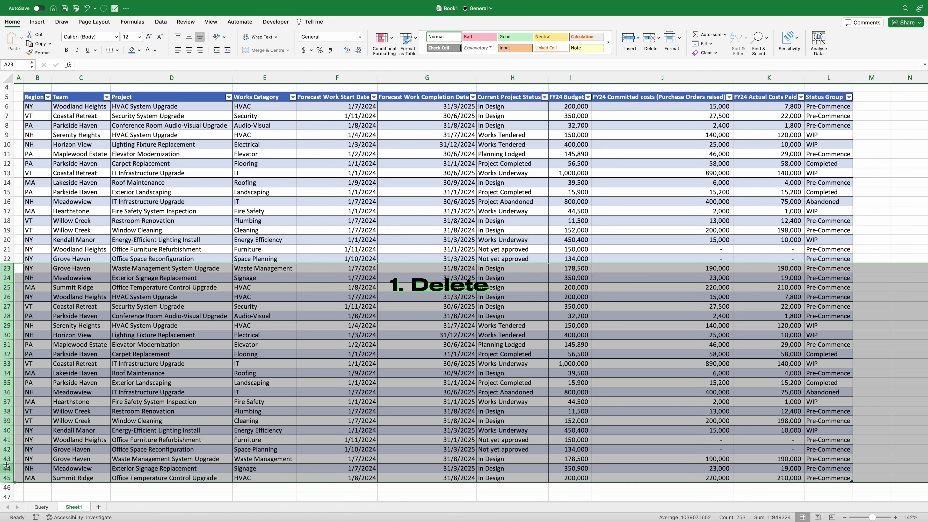
{"action": "right_click", "coordinate": [8, 475]}
{"action": "left_click", "coordinate": [41, 432]}
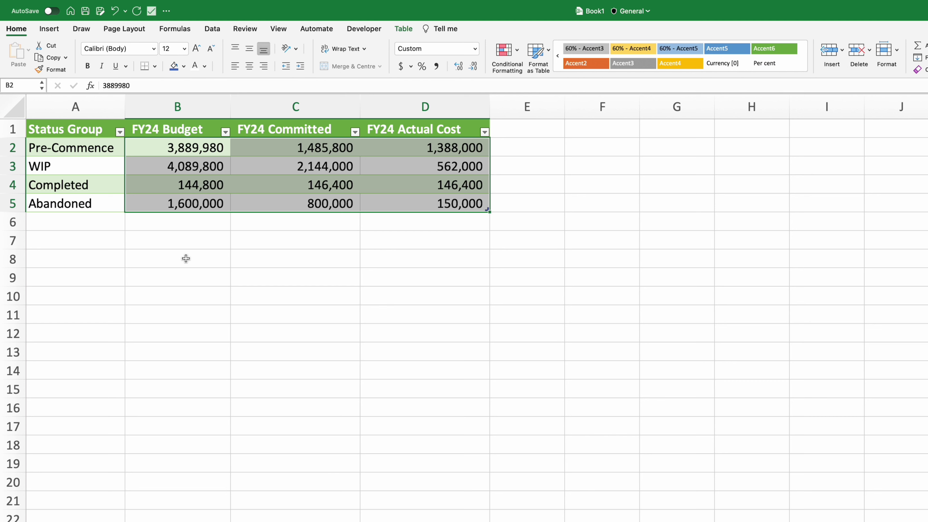
{"action": "left_click", "coordinate": [236, 184]}
Save the workbook and refresh the summary table, giving a Pre-Commence budget of 1,215,590
{"action": "left_click", "coordinate": [88, 11]}
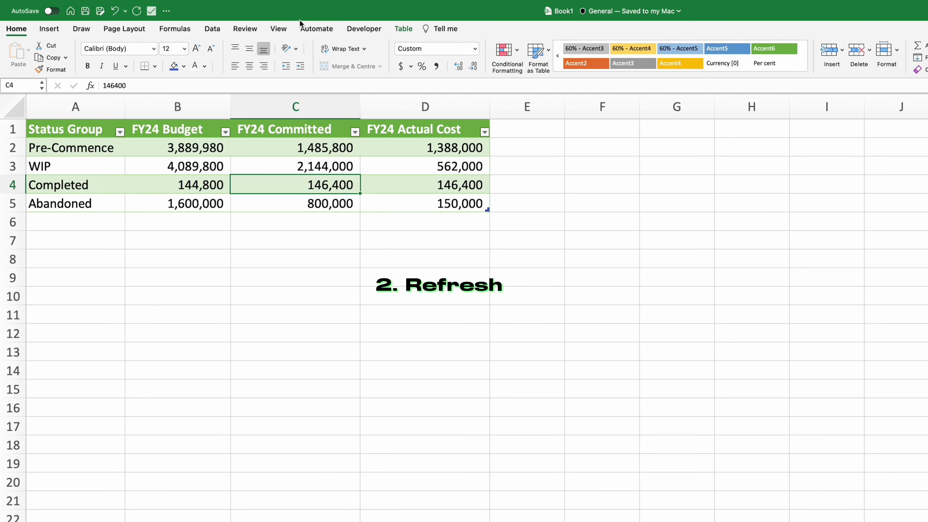
{"action": "left_click", "coordinate": [404, 29]}
{"action": "left_click", "coordinate": [199, 52]}
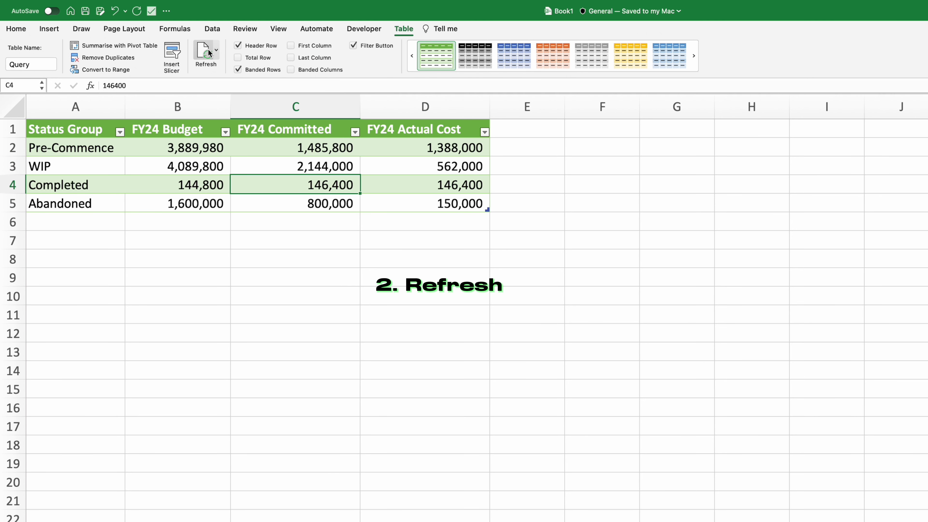
{"action": "left_click", "coordinate": [422, 302]}
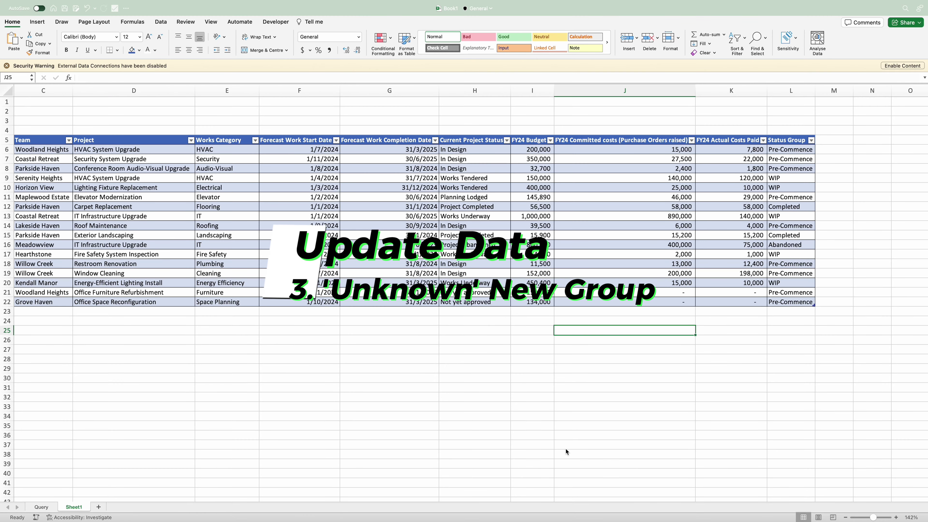
Copy project rows C6:L22 and paste them below the table at C23
{"action": "left_click_drag", "start_coordinate": [60, 149], "coordinate": [779, 300]}
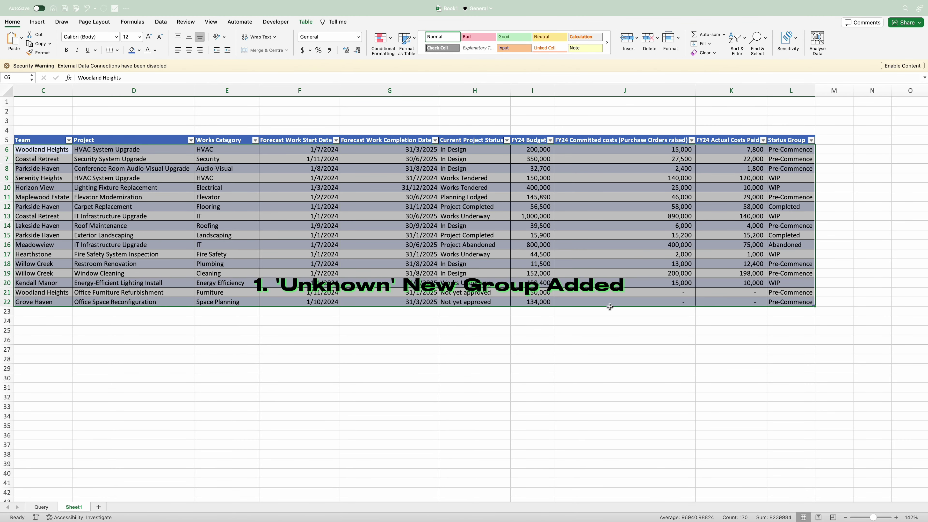
{"action": "key", "text": "super+c"}
{"action": "left_click", "coordinate": [59, 310]}
{"action": "key", "text": "super+v"}
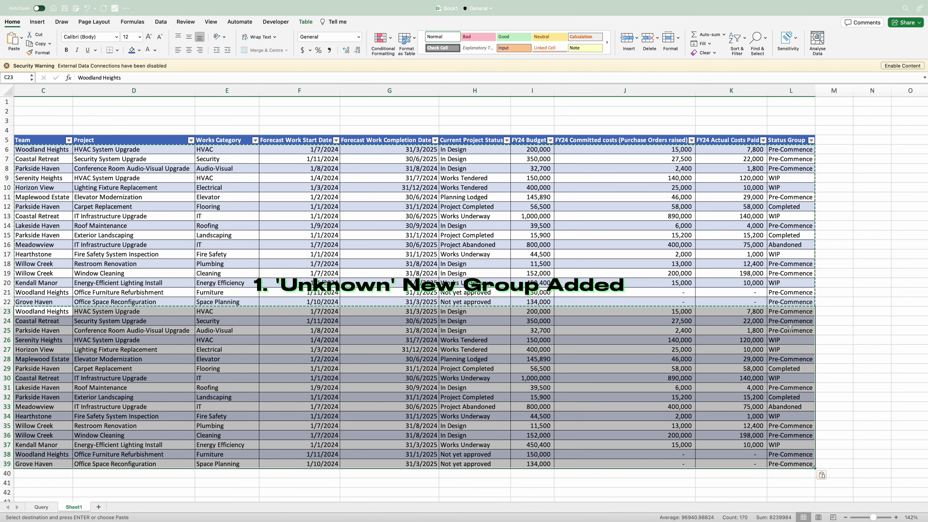
Set Status Group to 'New Group' for all pasted rows L23:L39
{"action": "left_click", "coordinate": [795, 314]}
{"action": "left_click", "coordinate": [799, 467], "text": "shift"}
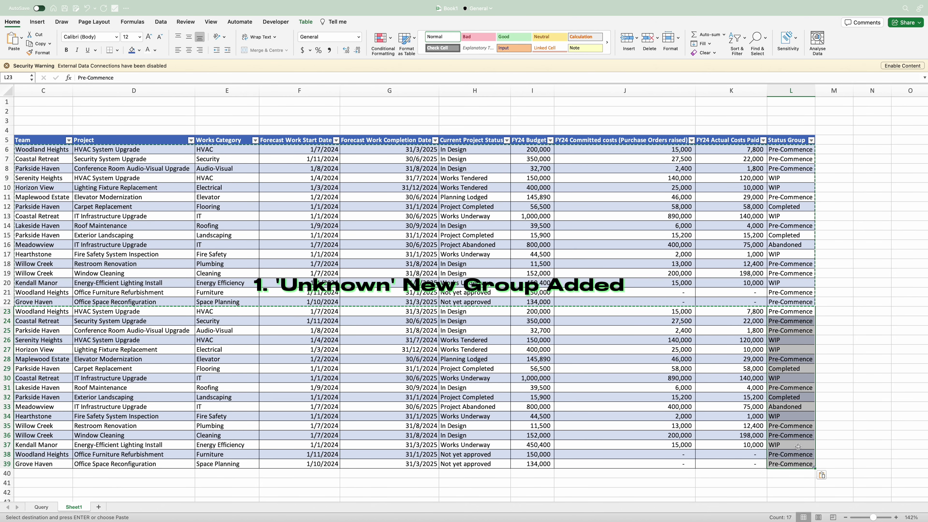
{"action": "type", "text": "New"}
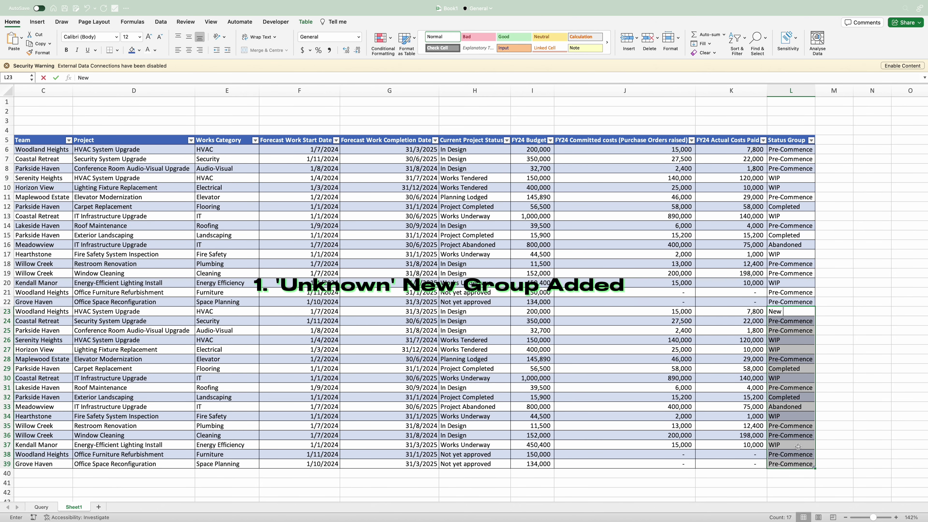
{"action": "type", "text": " Group"}
{"action": "key", "text": "ctrl+Return"}
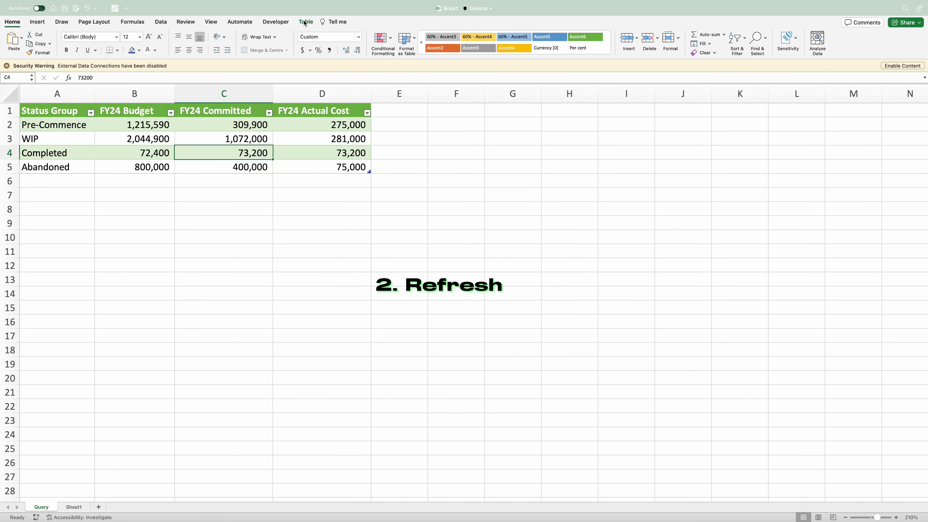
Refresh the summary table, allowing the external data connection
{"action": "left_click", "coordinate": [306, 22]}
{"action": "left_click", "coordinate": [156, 43]}
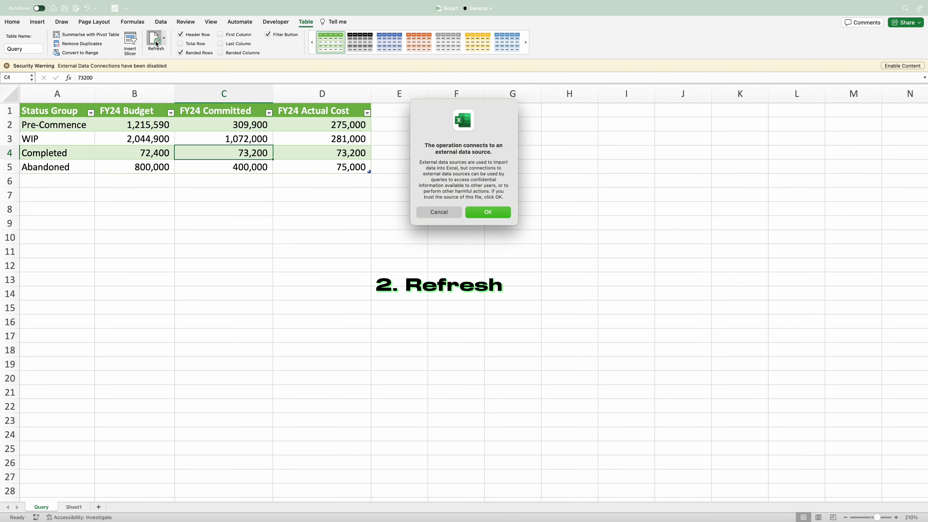
{"action": "left_click", "coordinate": [479, 211]}
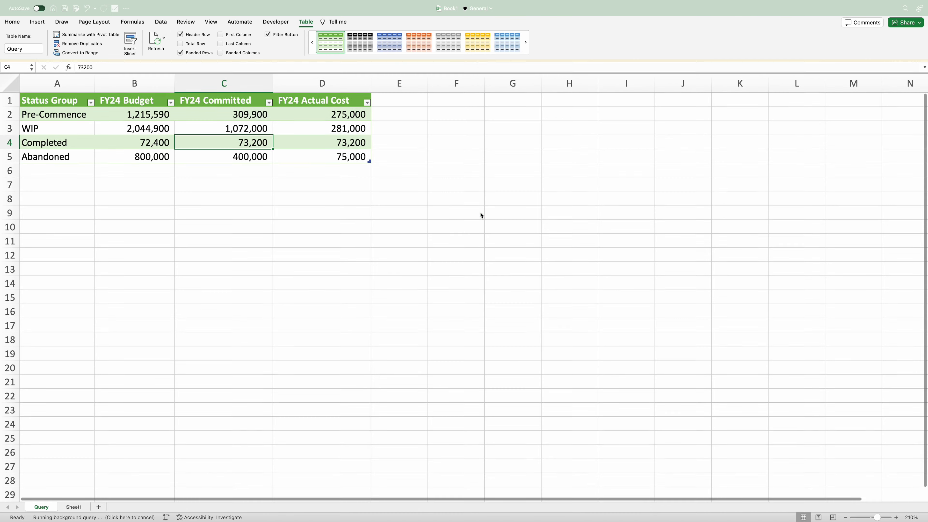